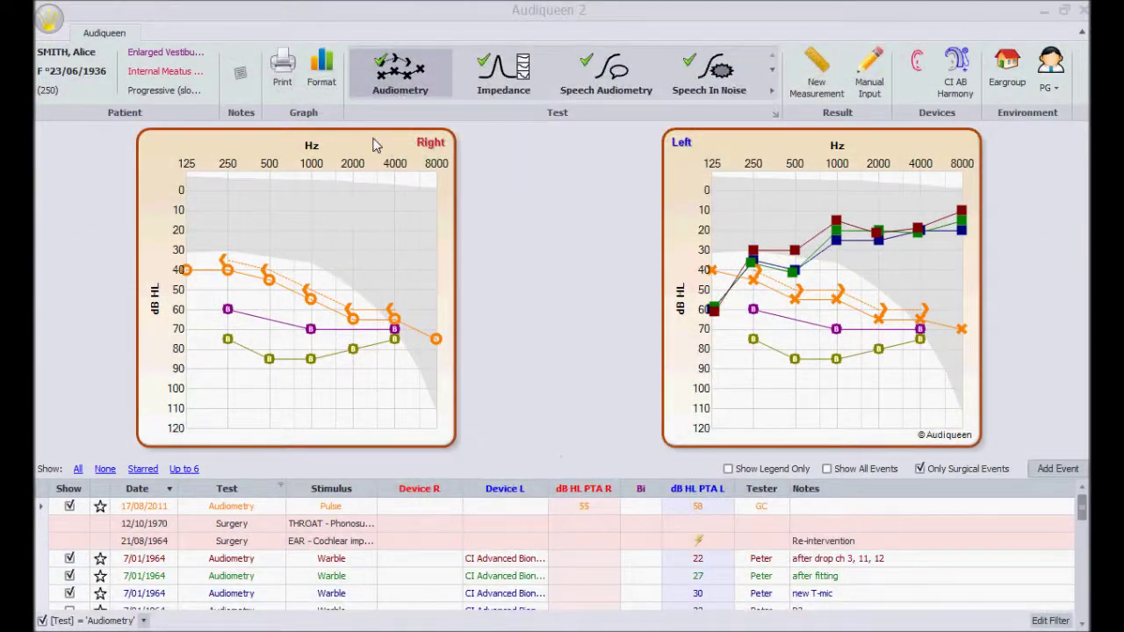
- Set the Format Chart to show up to 4 results (Show as UpToX) and save as my settings
{"action": "left_click", "coordinate": [321, 78]}
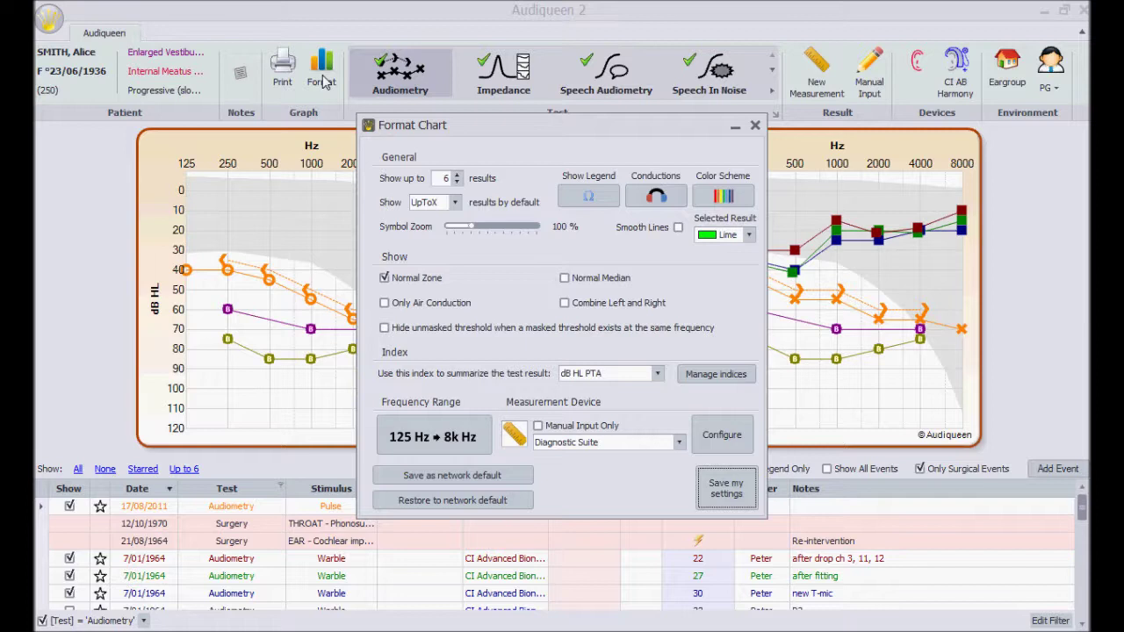
{"action": "left_click", "coordinate": [455, 202]}
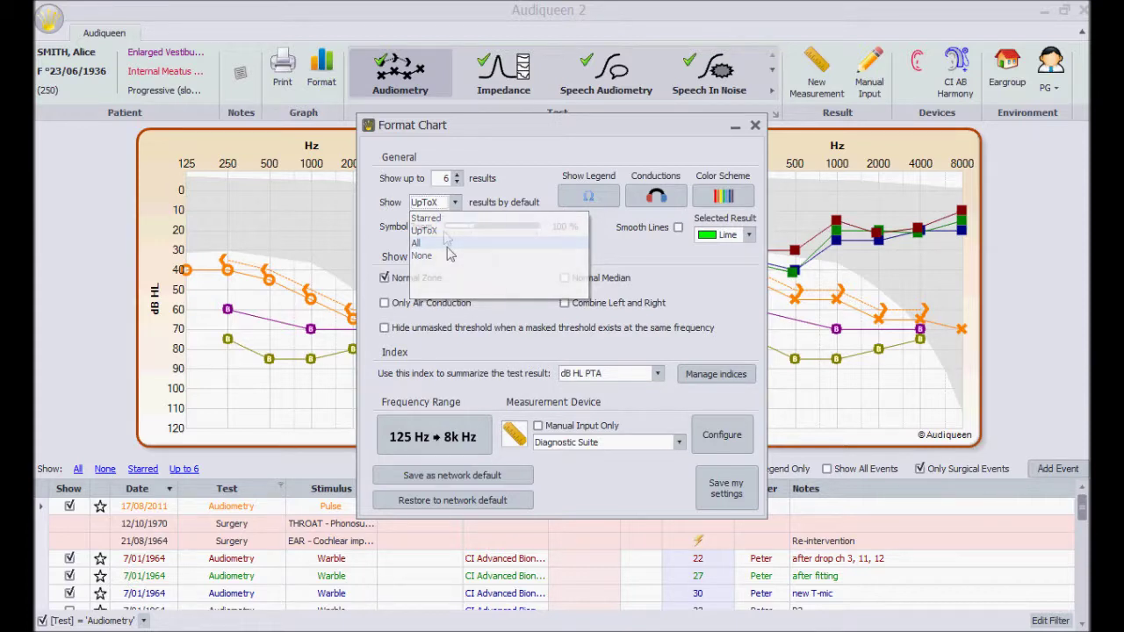
{"action": "left_click", "coordinate": [445, 233]}
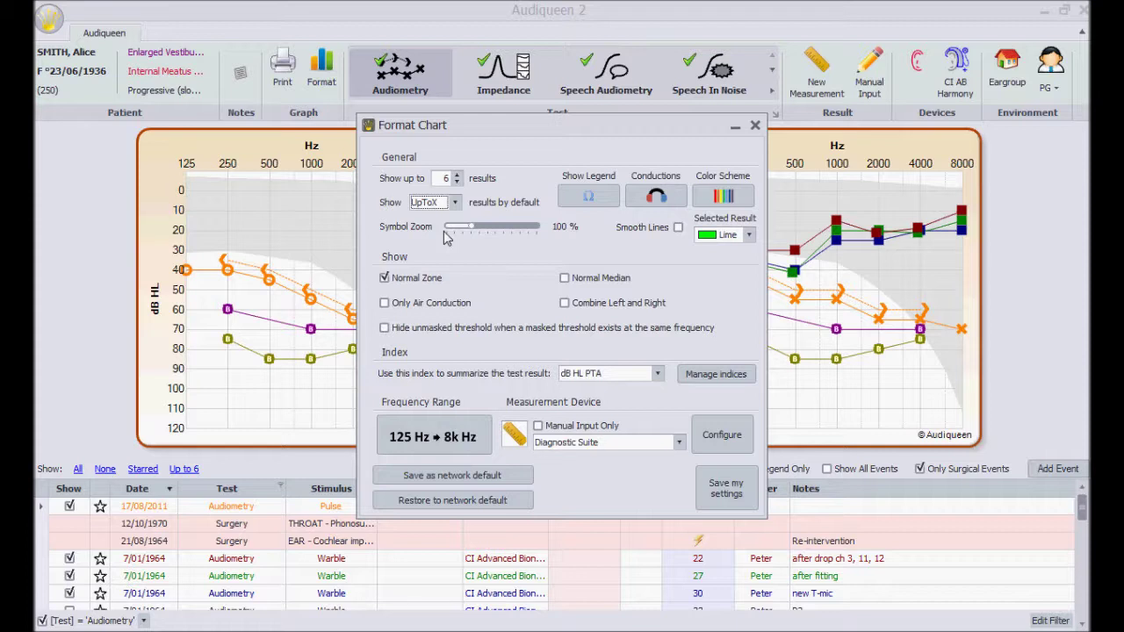
{"action": "left_click", "coordinate": [457, 182]}
{"action": "left_click", "coordinate": [458, 181]}
{"action": "left_click", "coordinate": [726, 490]}
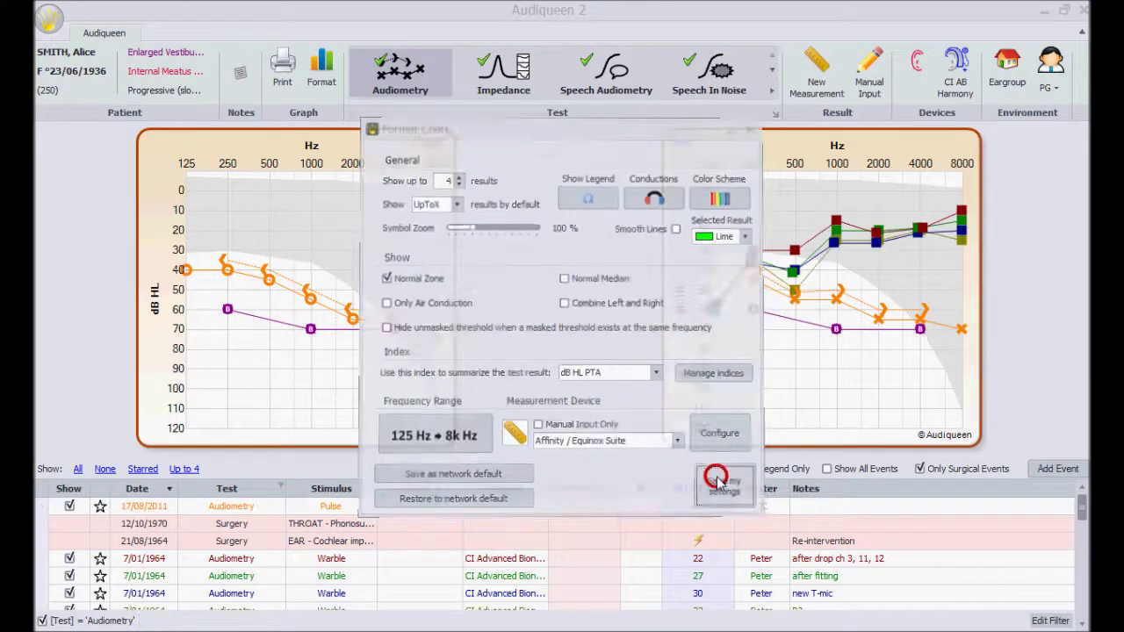
- Tick Show for the 7/12/1939 audiometry result so it appears on the audiograms
{"action": "left_click", "coordinate": [439, 564]}
{"action": "scroll", "coordinate": [441, 571], "scroll_direction": "down", "scroll_amount": 10}
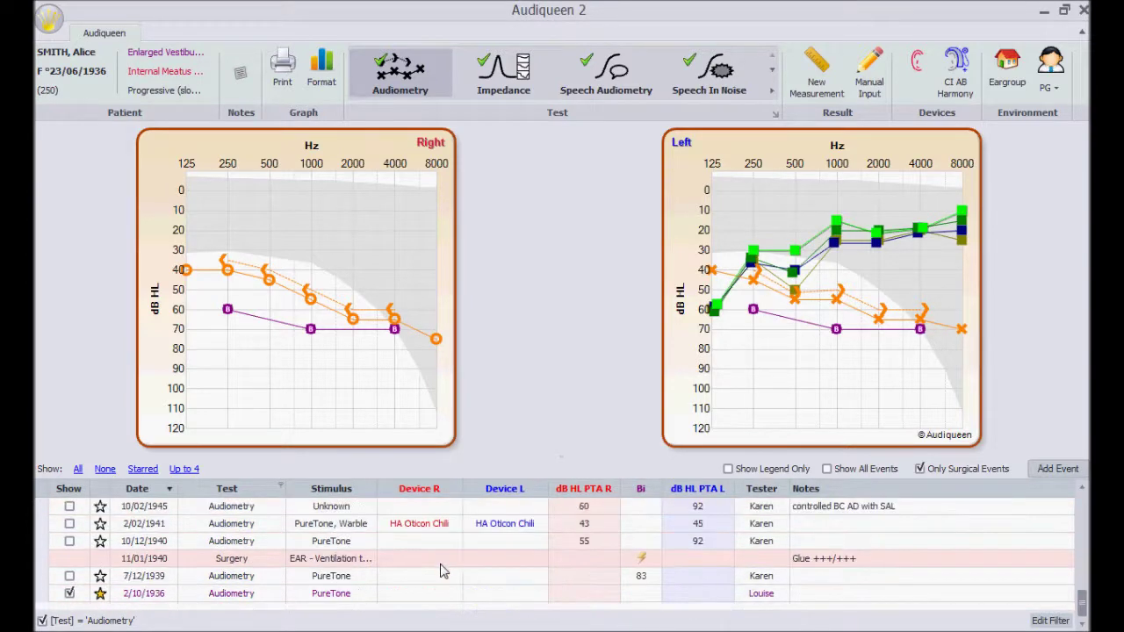
{"action": "left_click", "coordinate": [97, 578]}
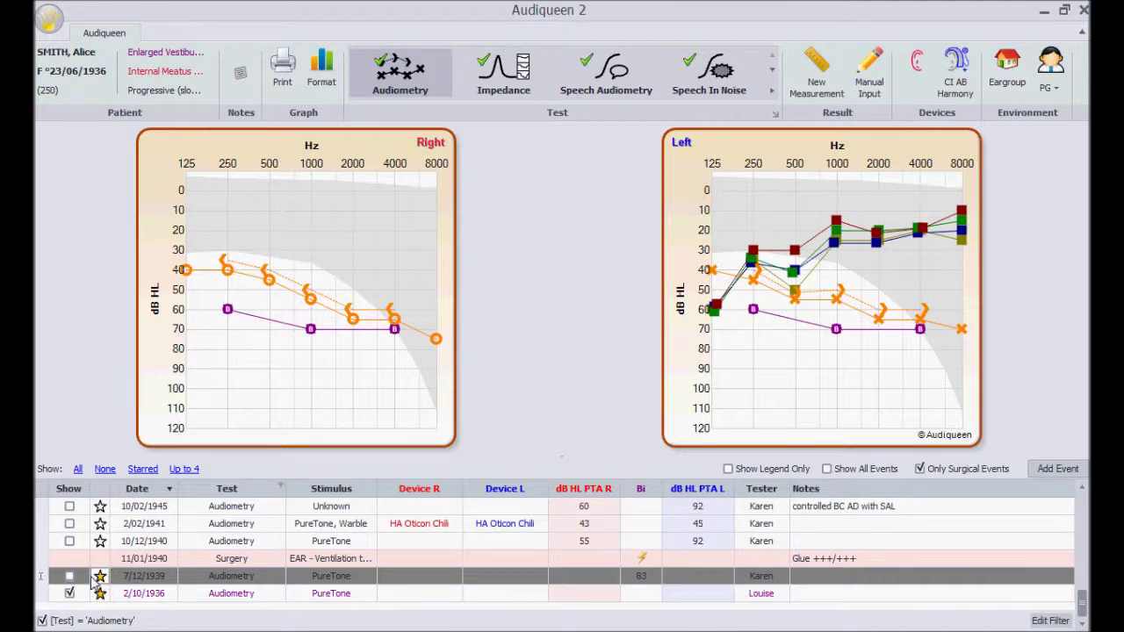
{"action": "left_click", "coordinate": [69, 576]}
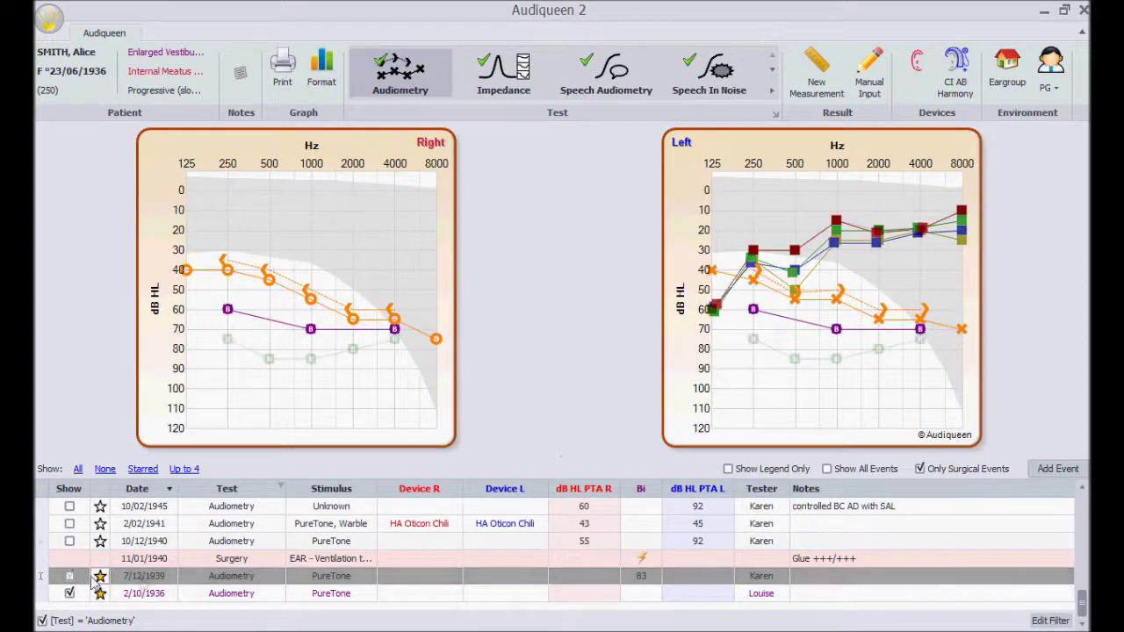
- Highlight the 2/10/1936, 7/12/1939, 17/08/2011 and 7/01/1964 results to compare their curves
{"action": "left_click", "coordinate": [140, 593]}
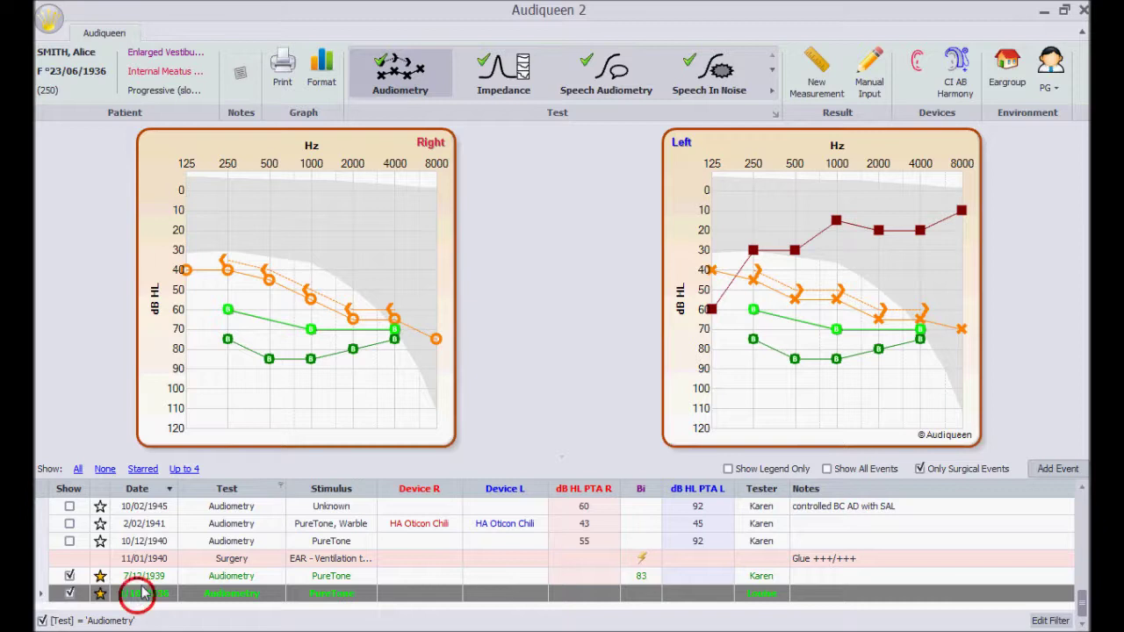
{"action": "left_click", "coordinate": [148, 580]}
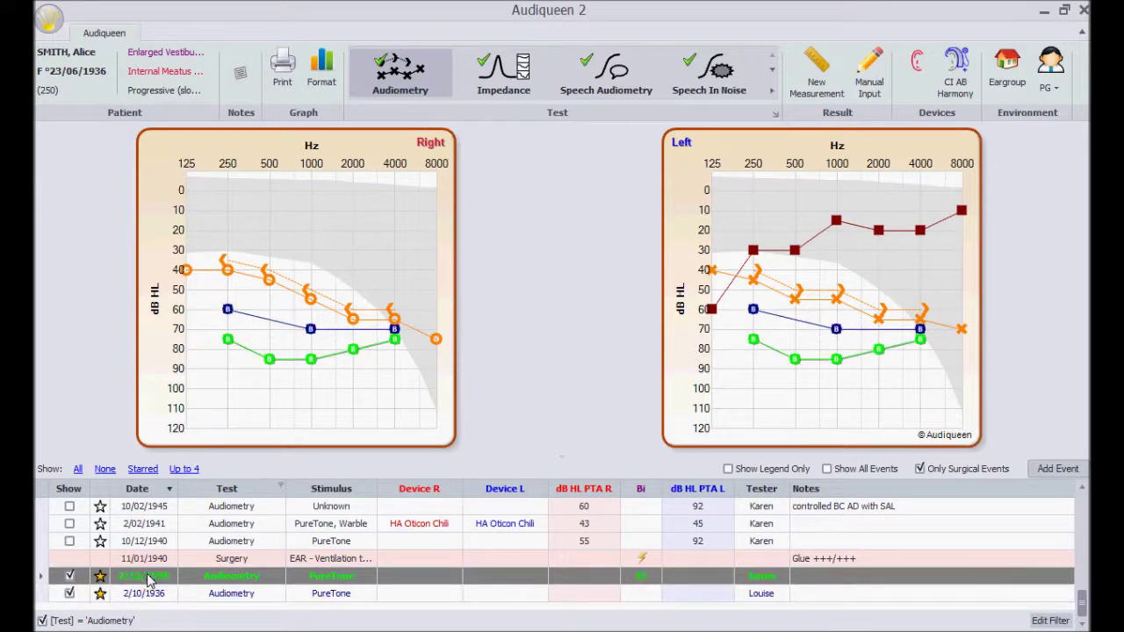
{"action": "left_click", "coordinate": [148, 593]}
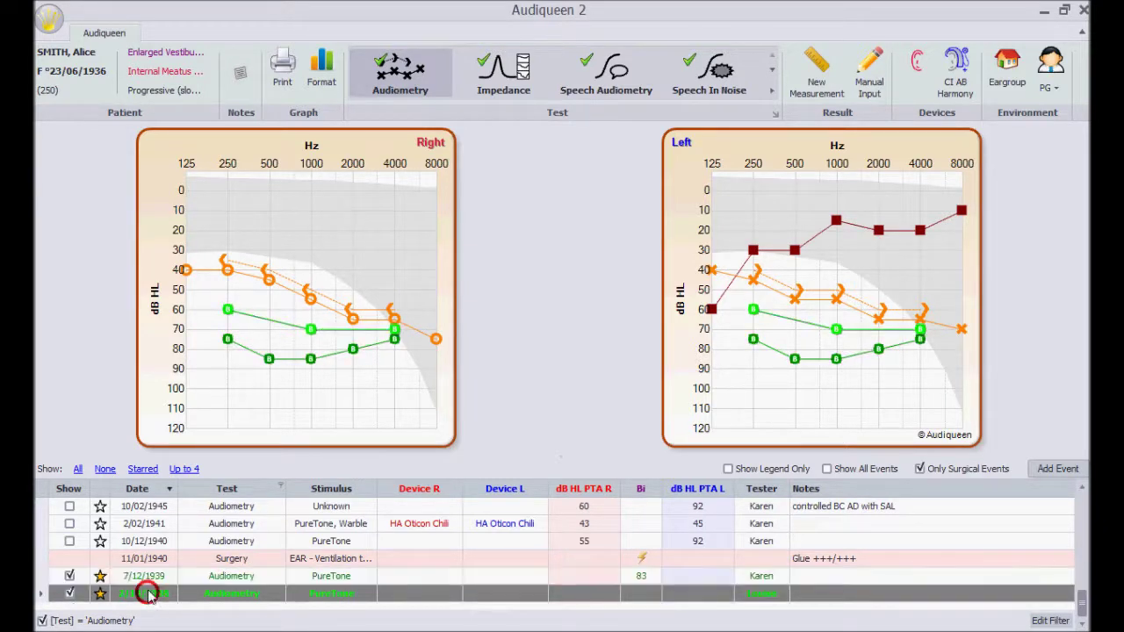
{"action": "scroll", "coordinate": [149, 593], "scroll_direction": "up", "scroll_amount": 2}
{"action": "scroll", "coordinate": [149, 594], "scroll_direction": "up", "scroll_amount": 4}
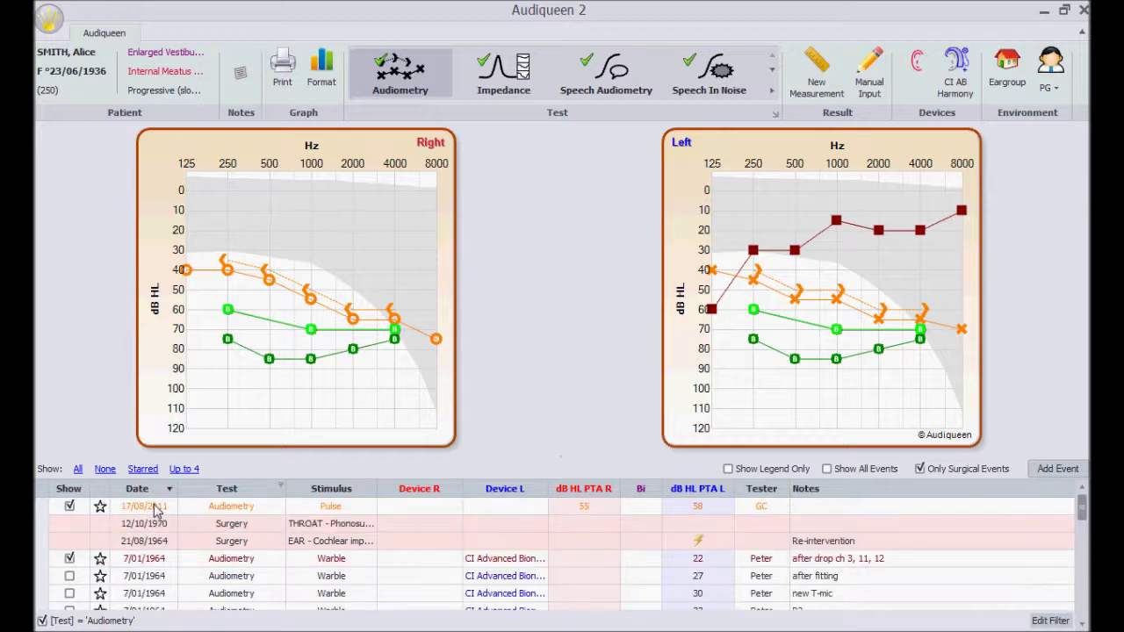
{"action": "left_click", "coordinate": [153, 509]}
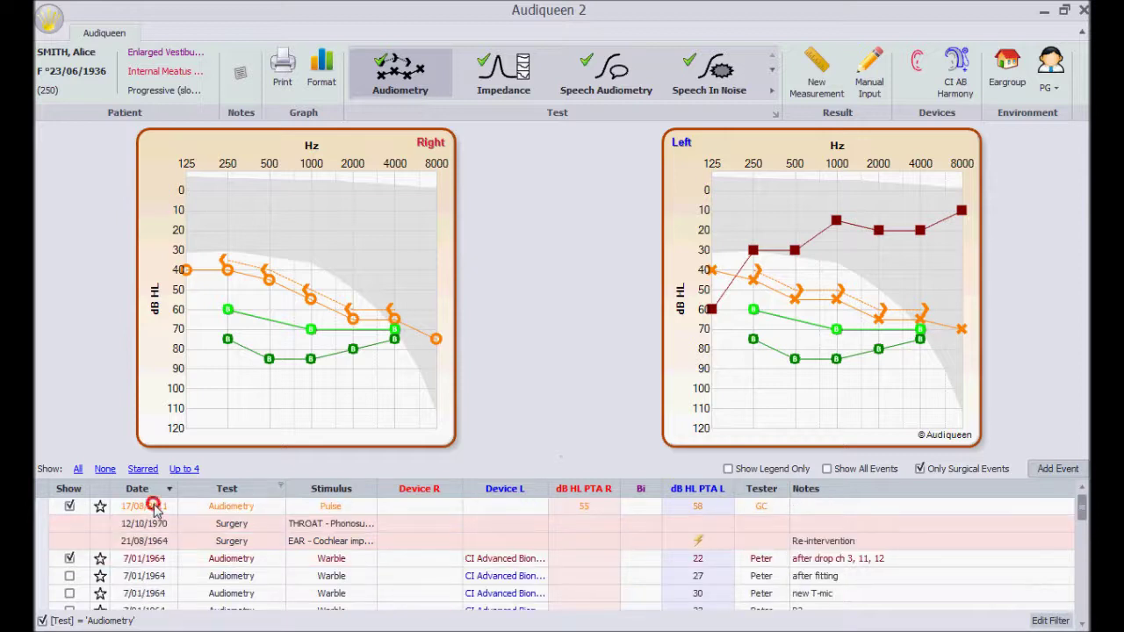
{"action": "left_click", "coordinate": [148, 559]}
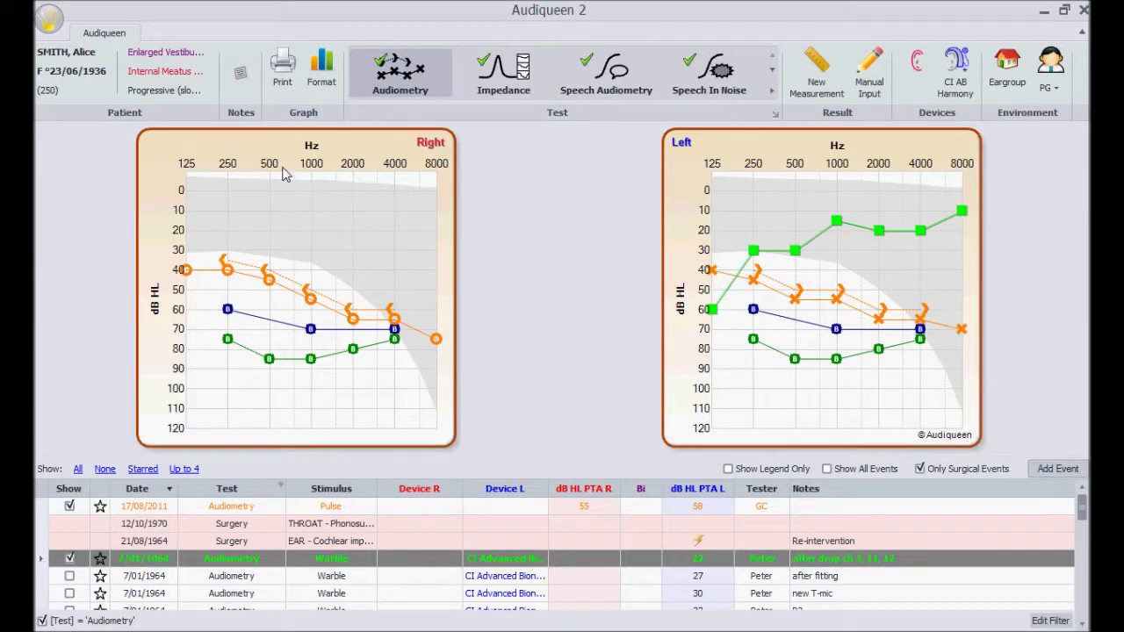
- Restore Format Chart to network defaults: up to 6 results, Manual Input Only
{"action": "left_click", "coordinate": [325, 77]}
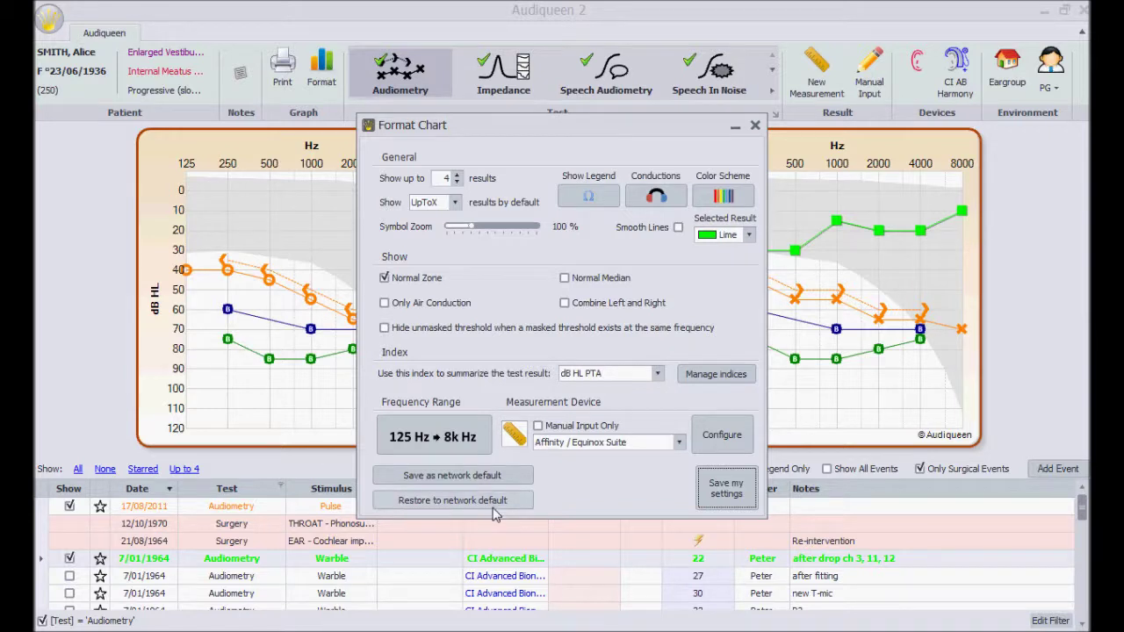
{"action": "left_click", "coordinate": [509, 501]}
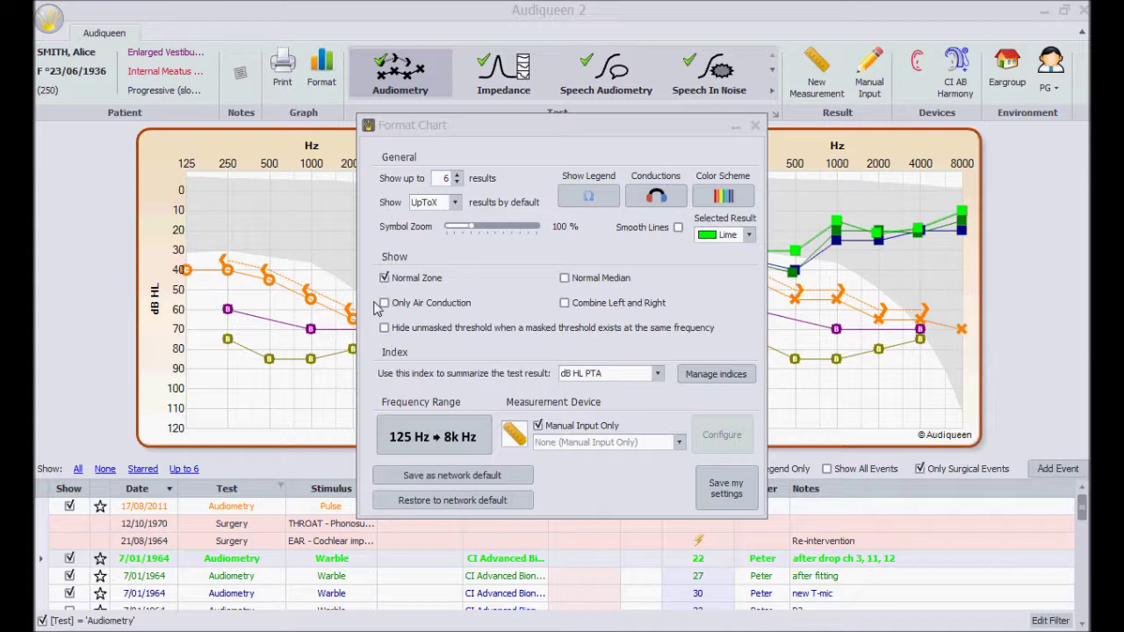
- Select Normal Median and toggle Normal Zone off and back on, leaving no index selected
{"action": "left_click", "coordinate": [565, 278]}
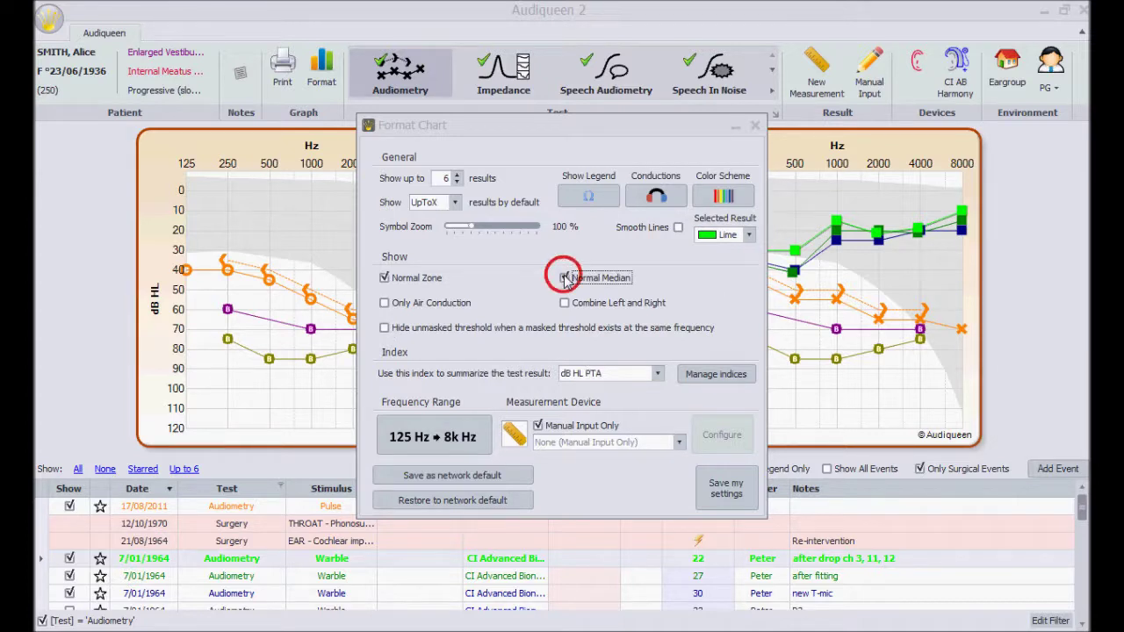
{"action": "left_click", "coordinate": [384, 277]}
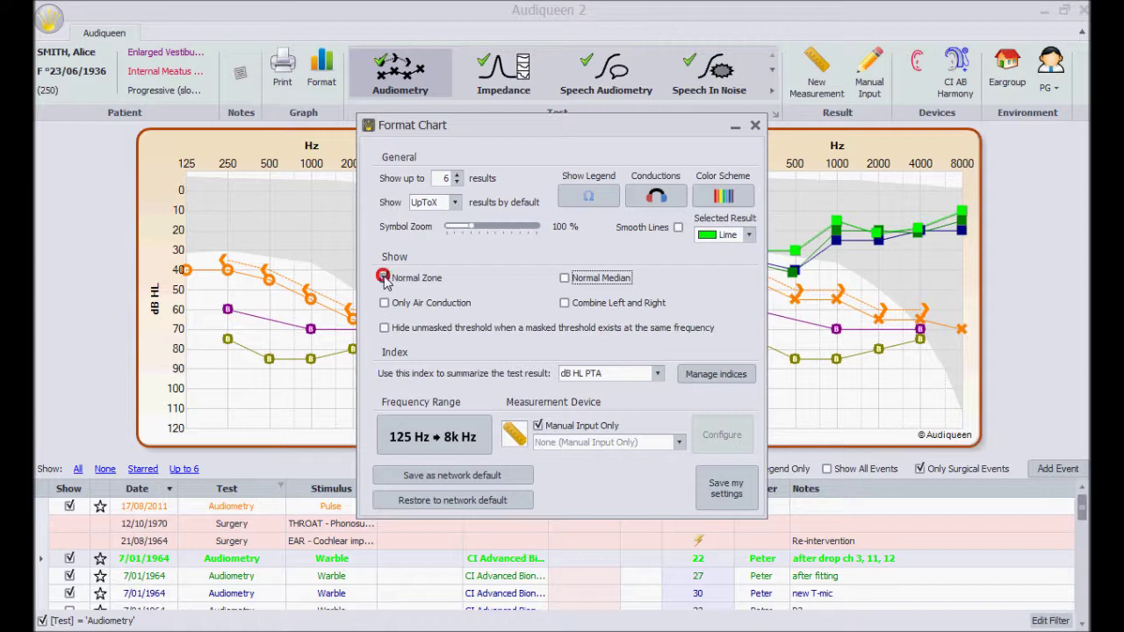
{"action": "left_click", "coordinate": [383, 278]}
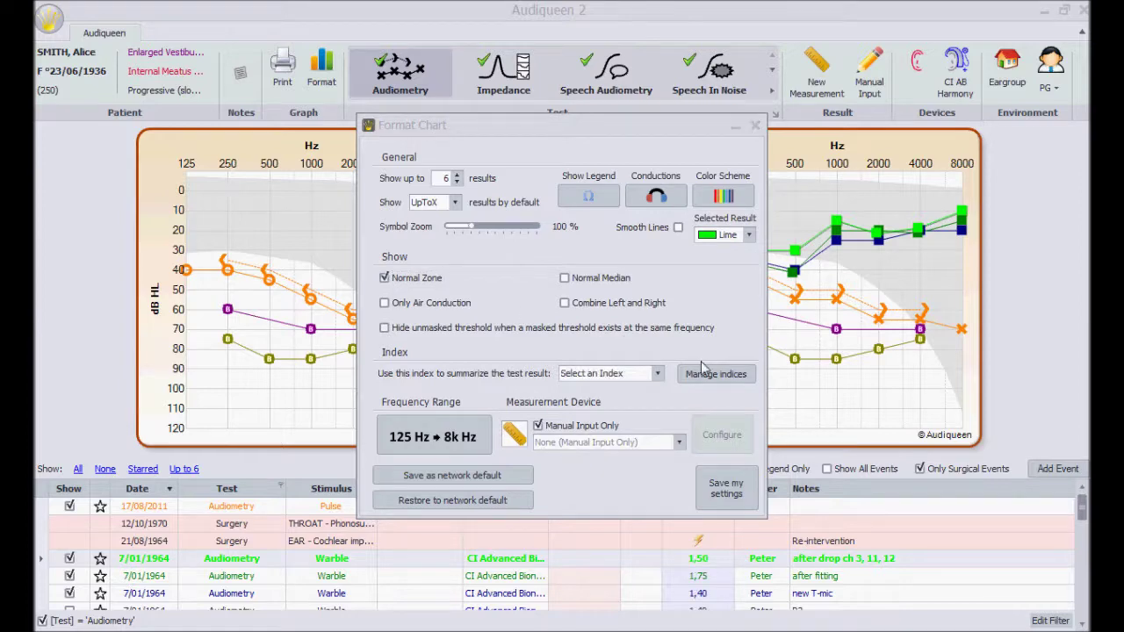
- Open Manage indices to show the audiometry index list with dB PTA+ and dB HL PTA
{"action": "left_click", "coordinate": [747, 376]}
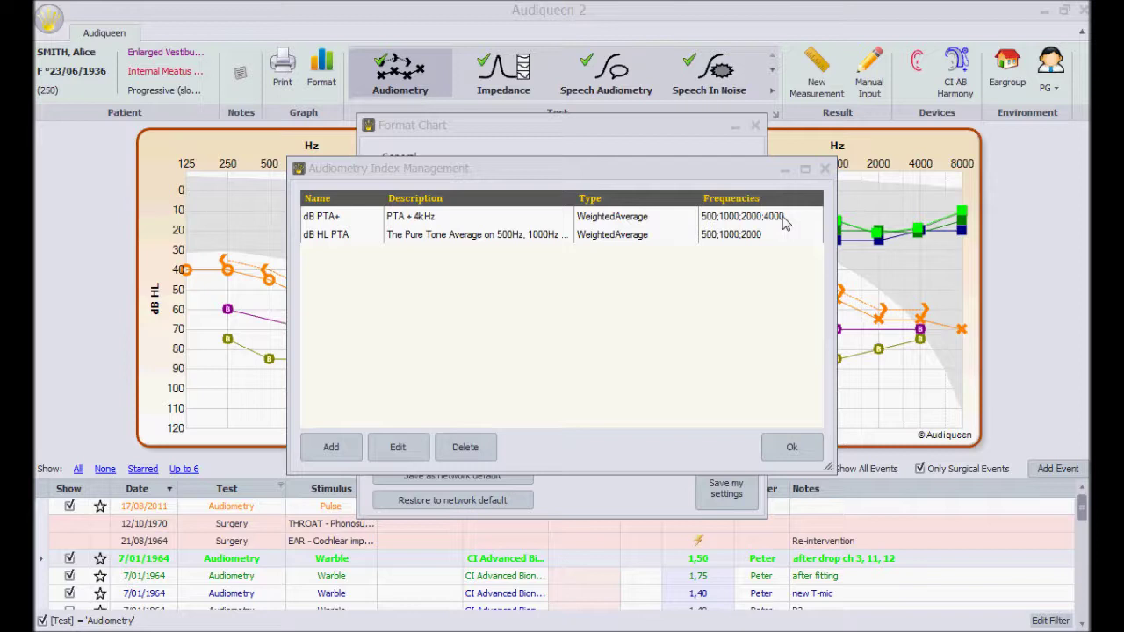
- Add a new audiometry index named 'Test' with the description 'for demonstration'
{"action": "left_click", "coordinate": [334, 449]}
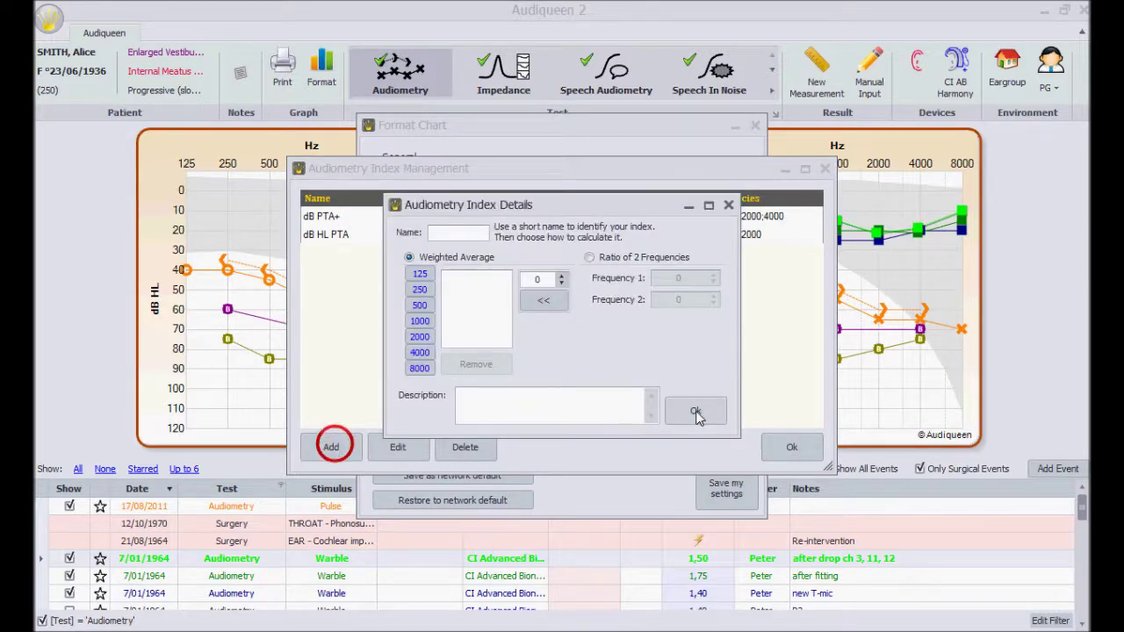
{"action": "type", "text": "Test"}
{"action": "left_click", "coordinate": [615, 404]}
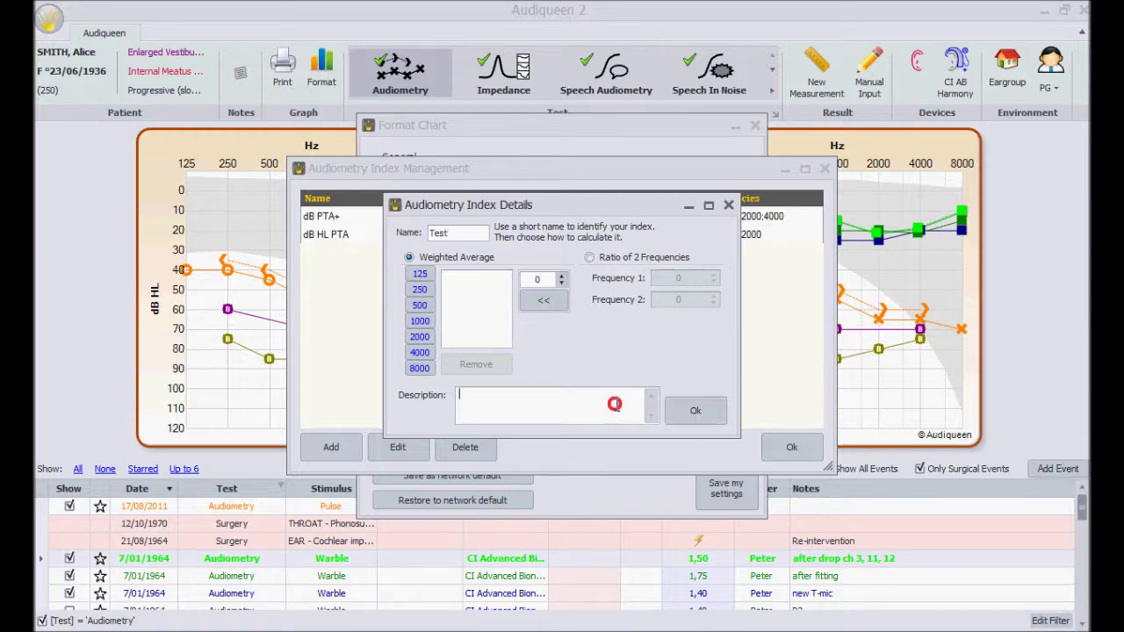
{"action": "type", "text": "for demonstration"}
- Average 1000, 2000 and 4000 Hz, removing the duplicate 1000, and save the Test index
{"action": "left_click", "coordinate": [420, 322]}
{"action": "left_click", "coordinate": [419, 321]}
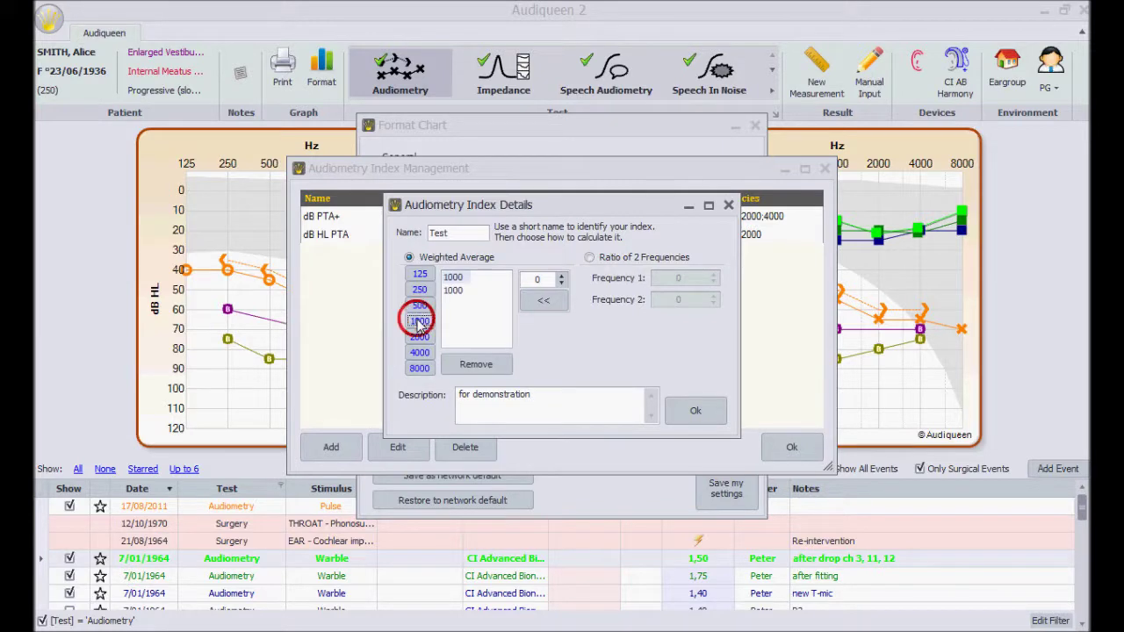
{"action": "left_click", "coordinate": [454, 290]}
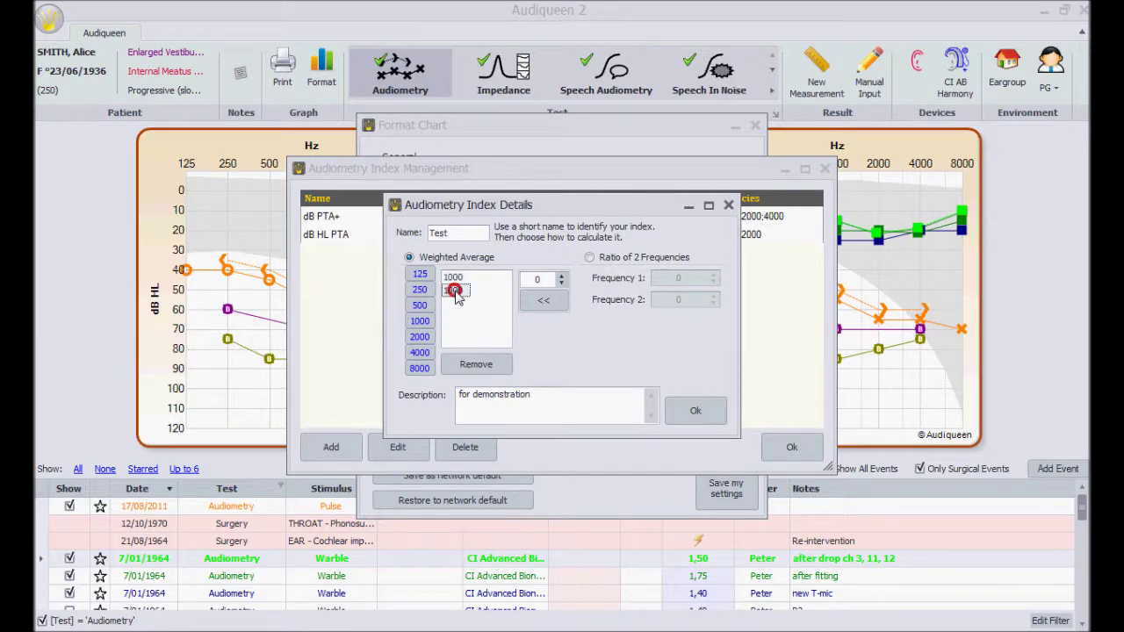
{"action": "left_click", "coordinate": [544, 302]}
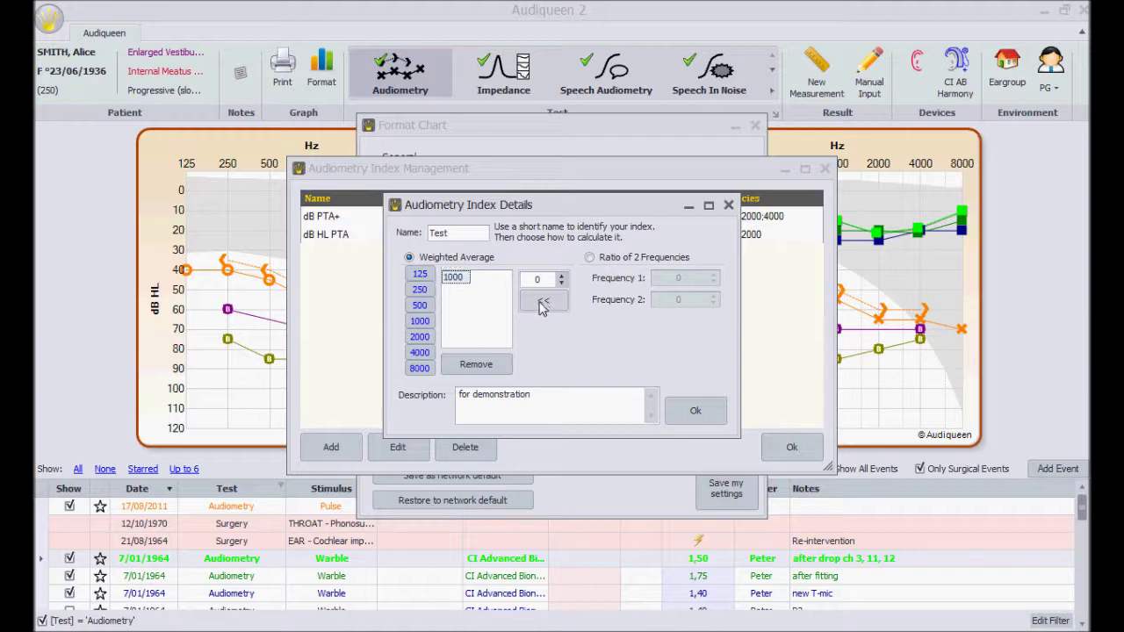
{"action": "left_click", "coordinate": [420, 338]}
{"action": "left_click", "coordinate": [420, 352]}
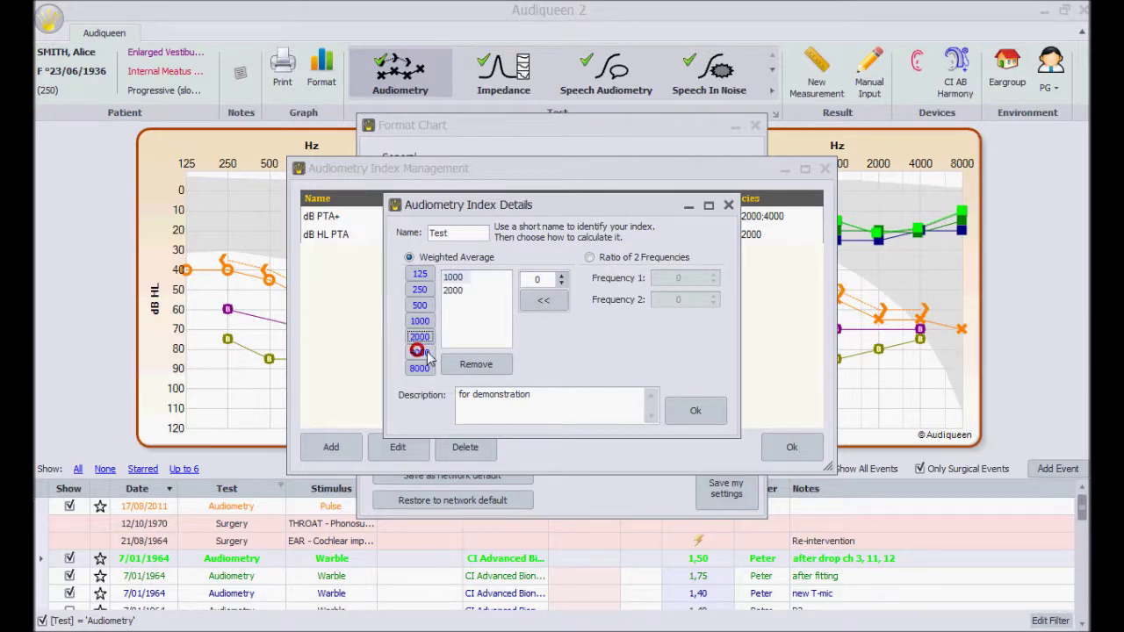
{"action": "left_click", "coordinate": [696, 413]}
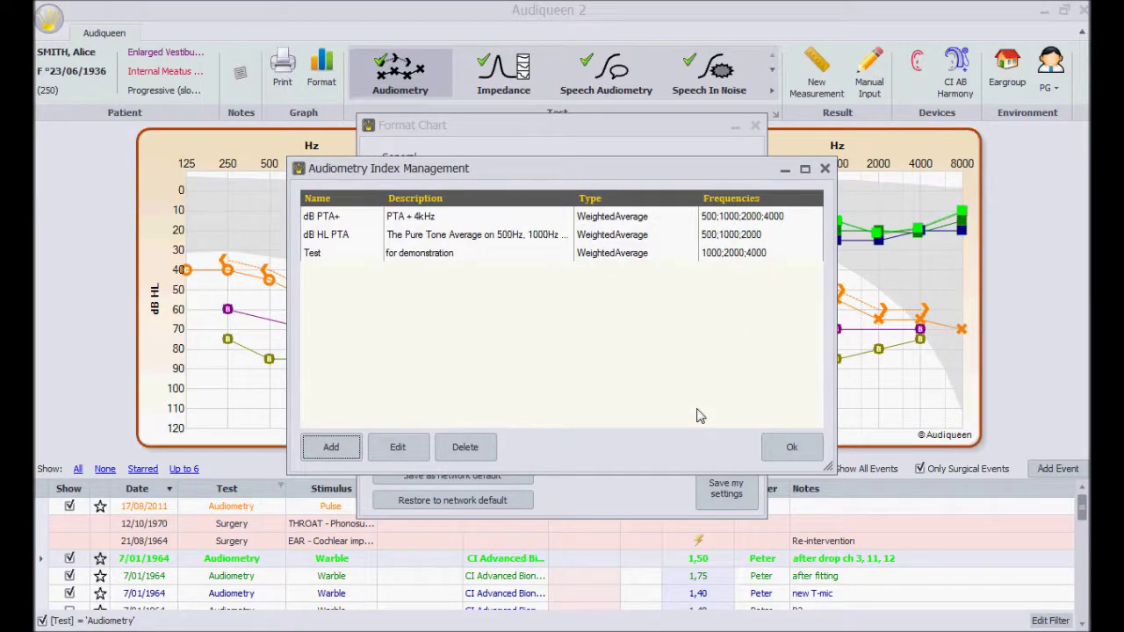
- Add a new index named 'LF index' described as 'Low frequency index'
{"action": "left_click", "coordinate": [334, 448]}
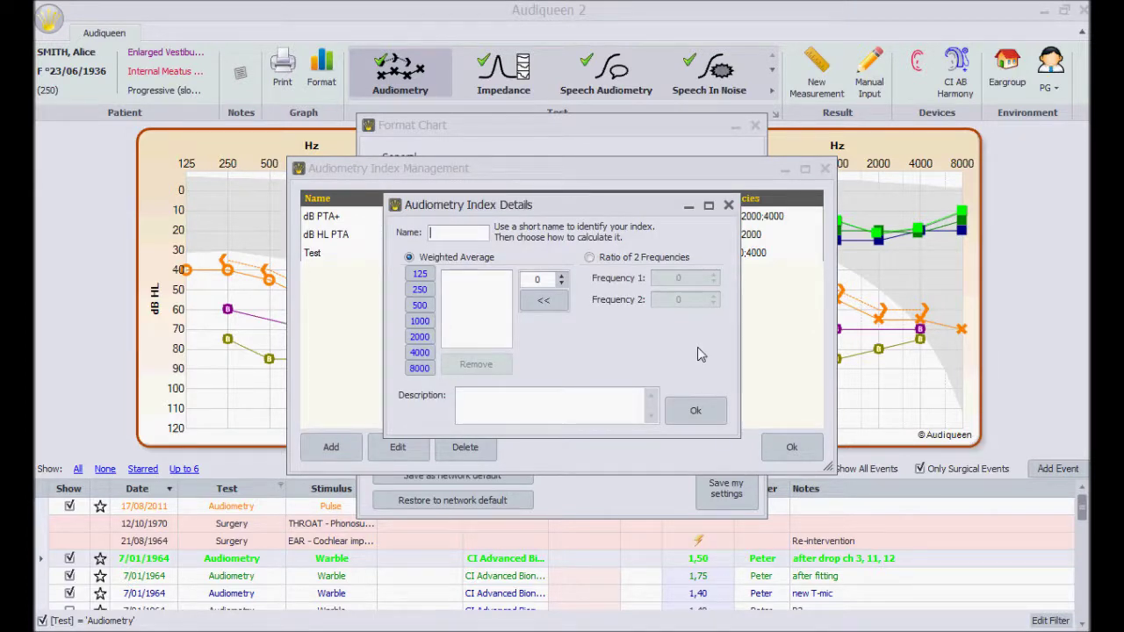
{"action": "type", "text": "LF index"}
{"action": "left_click", "coordinate": [629, 398]}
{"action": "type", "text": "Low frequency index"}
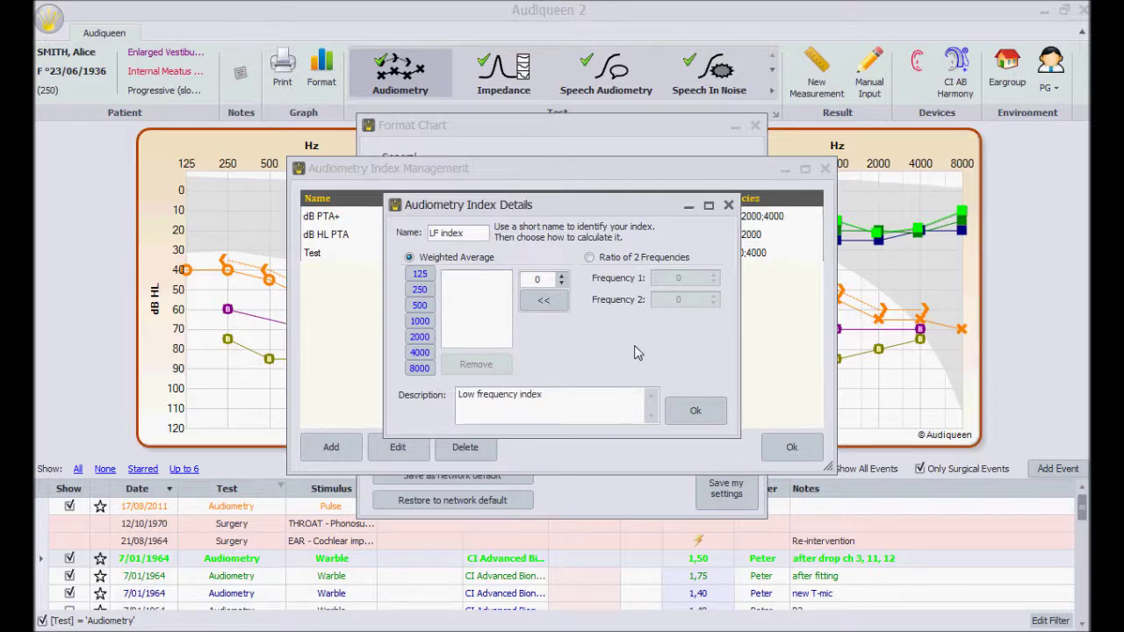
- Calculate it as Ratio of 2 Frequencies, 250 to 2000 Hz, and save it
{"action": "left_click", "coordinate": [589, 258]}
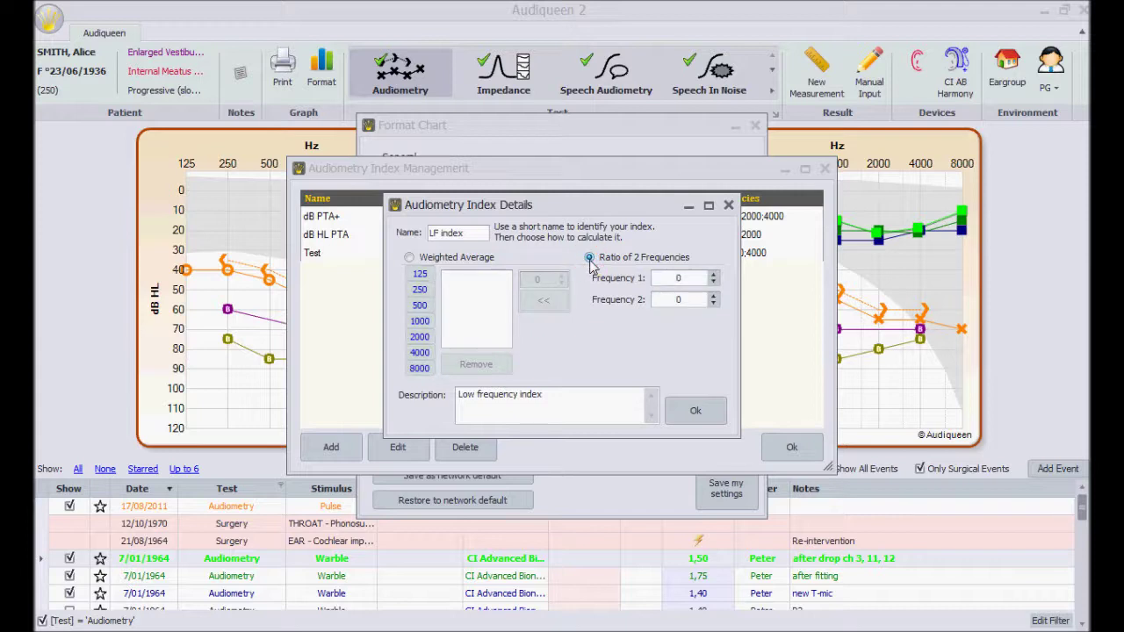
{"action": "left_click", "coordinate": [702, 278]}
{"action": "type", "text": "250"}
{"action": "left_click", "coordinate": [682, 299]}
{"action": "type", "text": "2000"}
{"action": "left_click", "coordinate": [694, 414]}
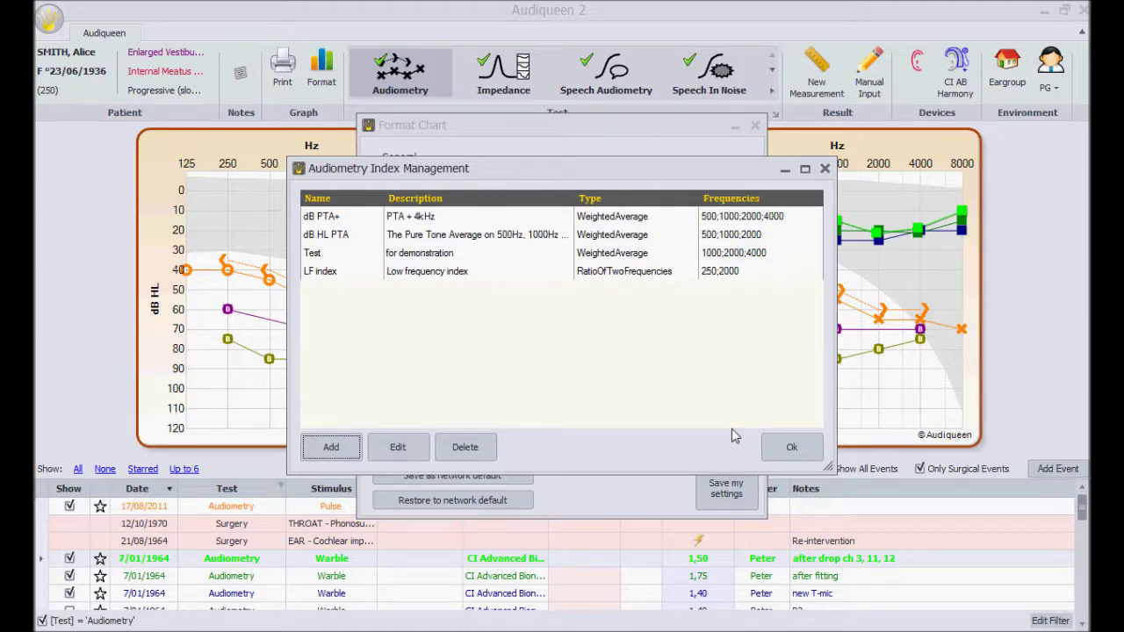
- Close the index manager and set the summary index, trying LF index and ending on dB HL PTA
{"action": "left_click", "coordinate": [801, 449]}
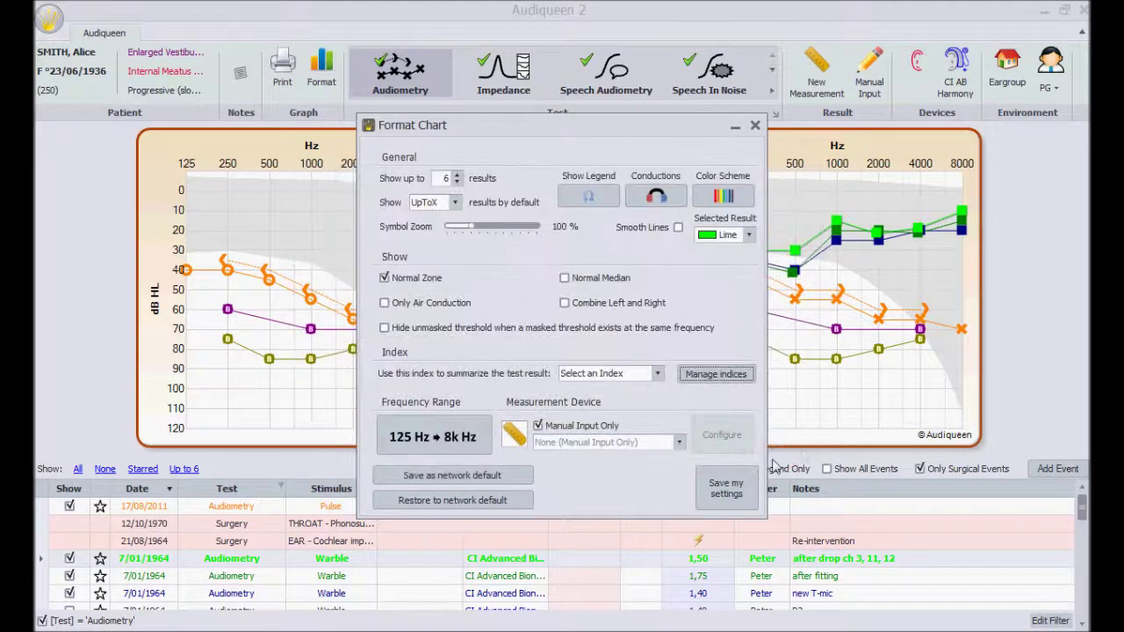
{"action": "left_click", "coordinate": [657, 374]}
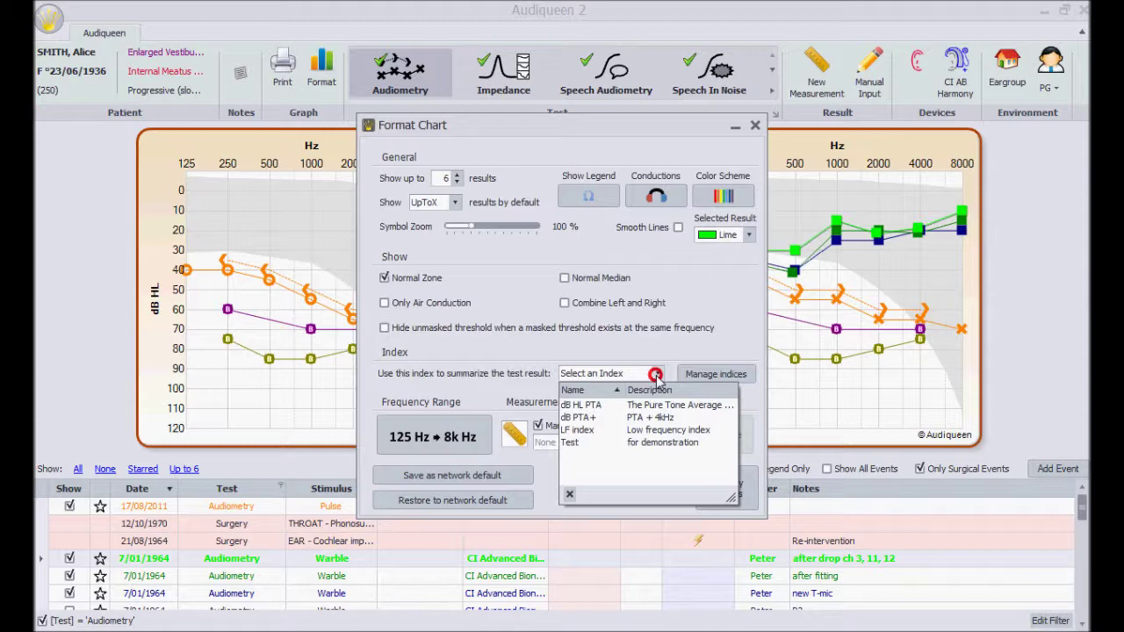
{"action": "left_click", "coordinate": [591, 430]}
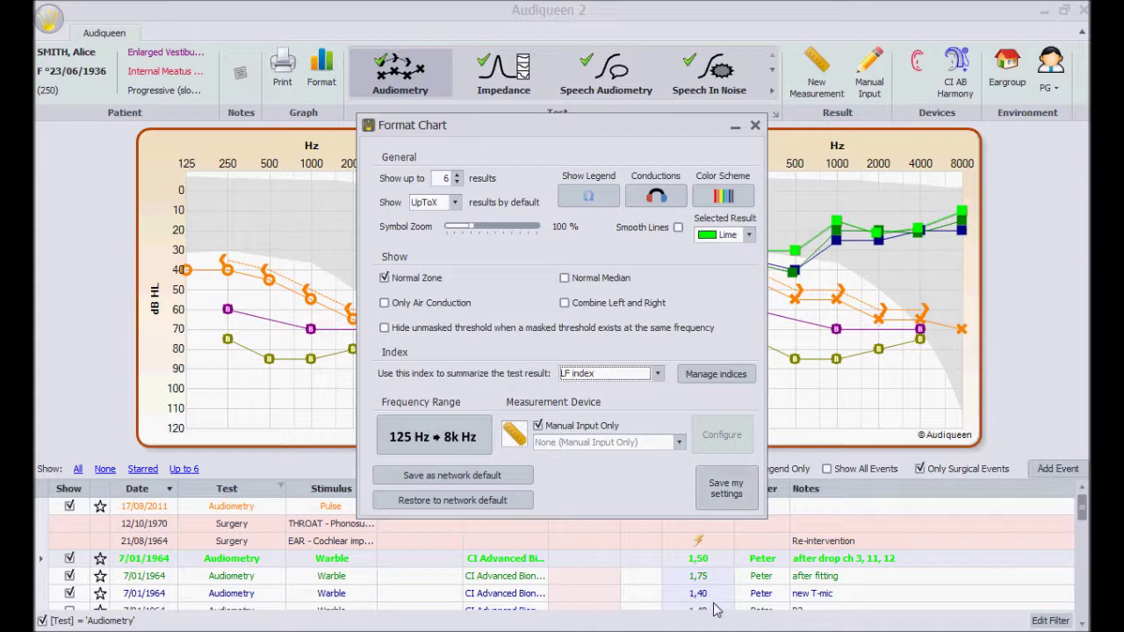
{"action": "scroll", "coordinate": [708, 553], "scroll_direction": "down", "scroll_amount": 1}
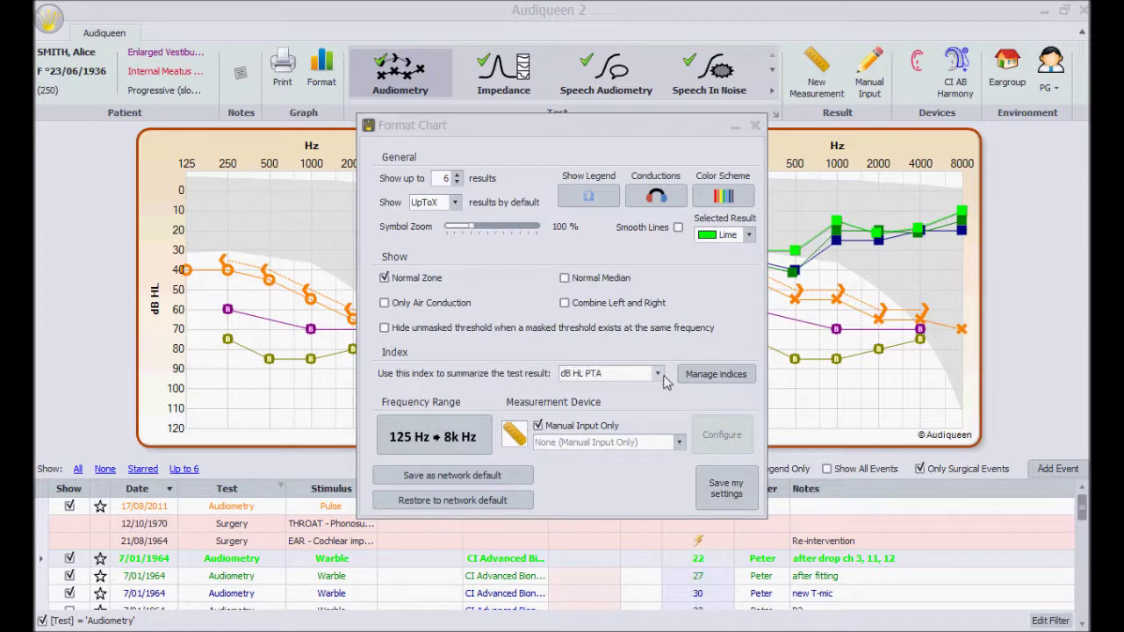
- Uncheck Manual Input Only and select Interacoustics Diagnostic Suite as the measurement device, then configure it
{"action": "left_click", "coordinate": [537, 426]}
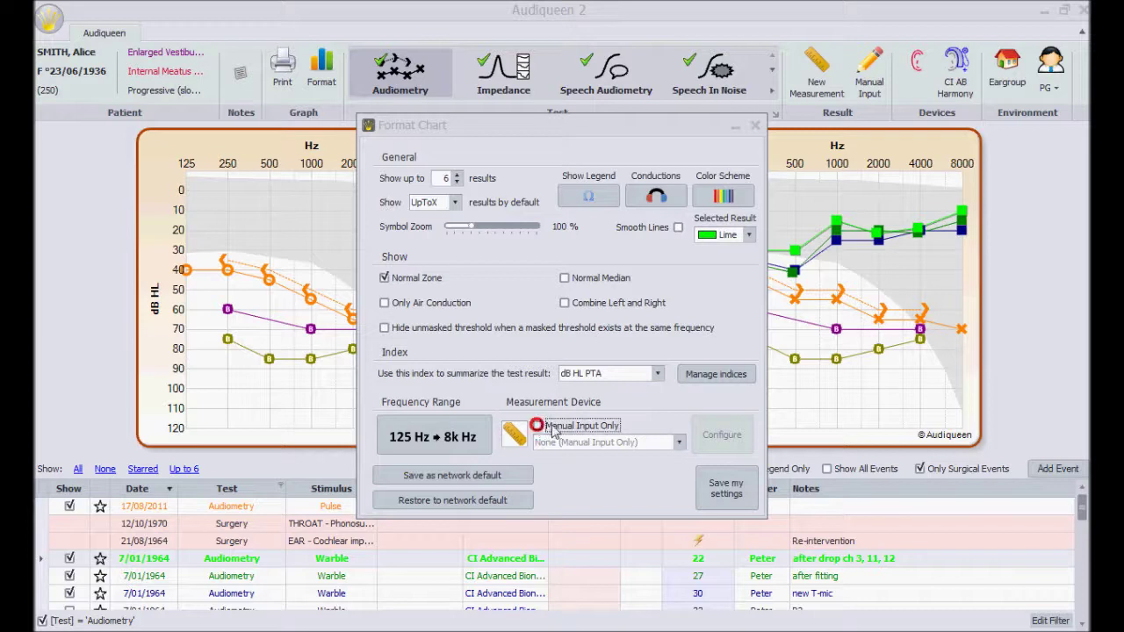
{"action": "left_click", "coordinate": [677, 443]}
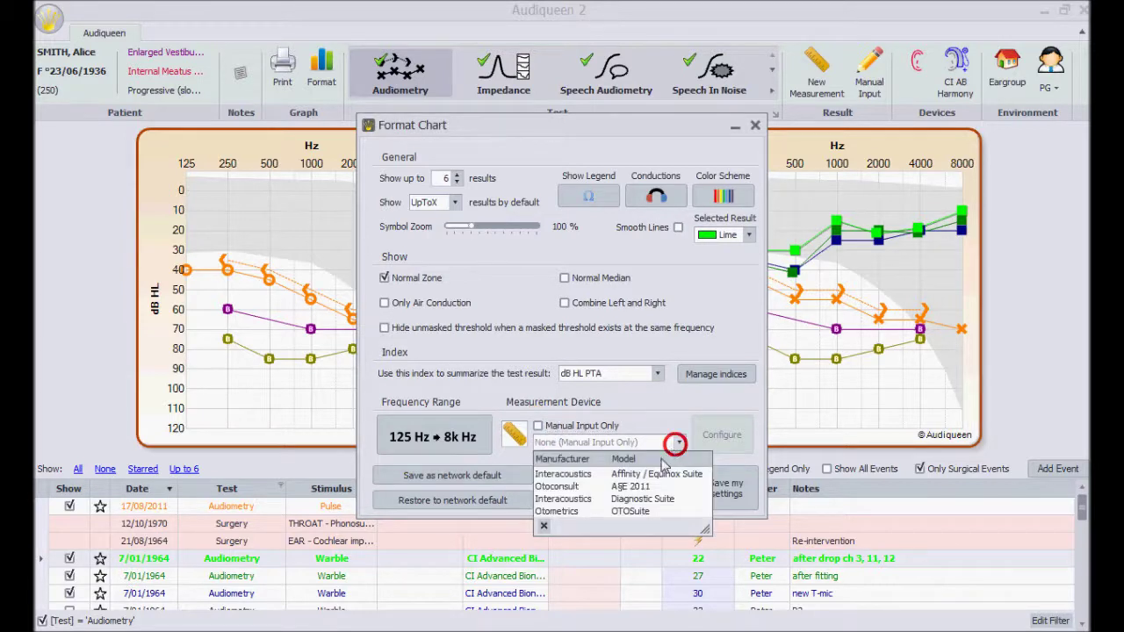
{"action": "left_click", "coordinate": [603, 499]}
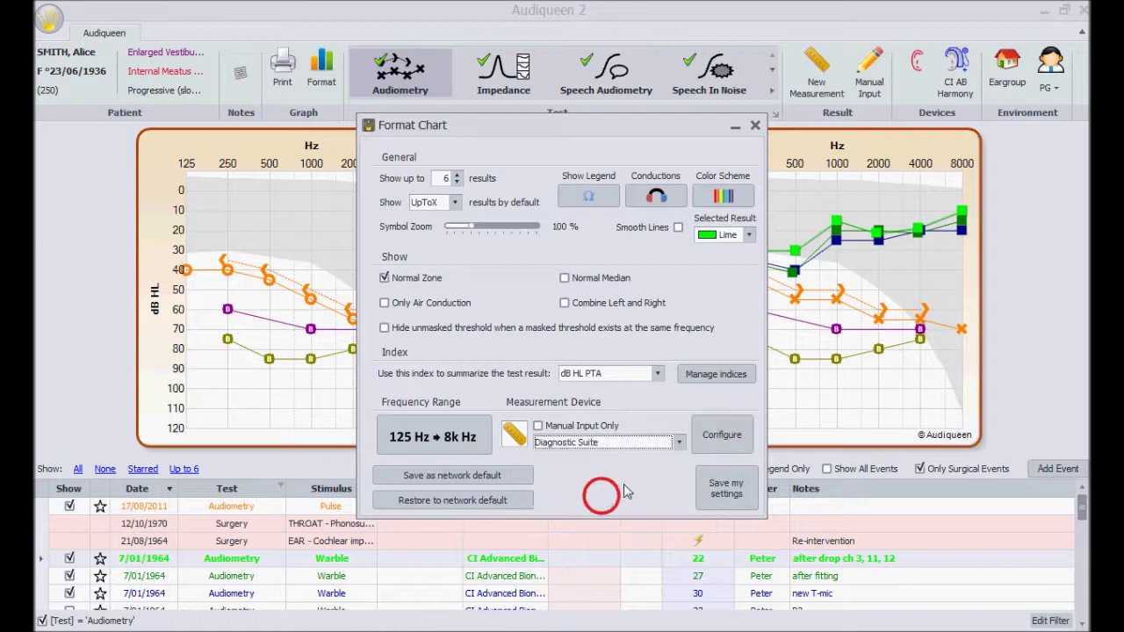
{"action": "left_click", "coordinate": [717, 439]}
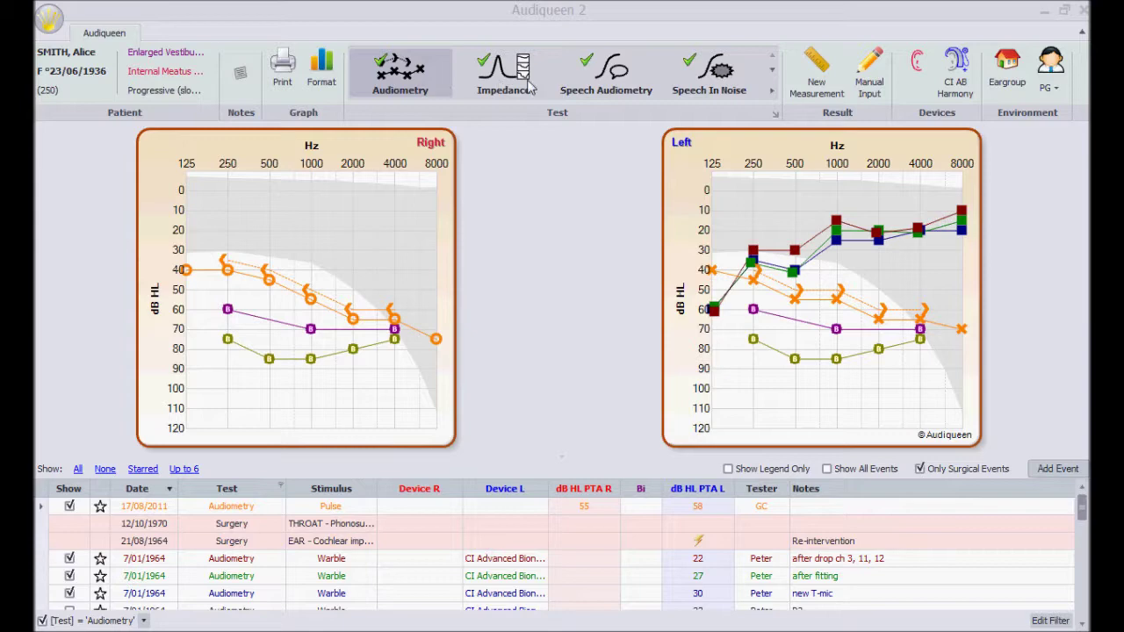
- Open the Speech Audiometry chart's Format settings and its speech index manager
{"action": "left_click", "coordinate": [597, 78]}
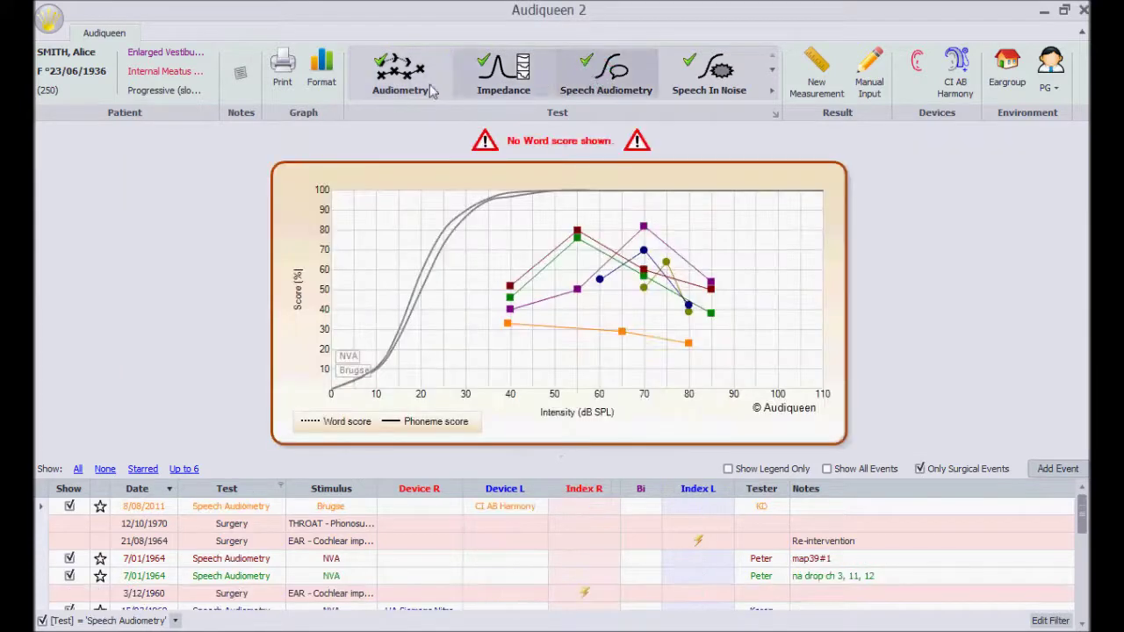
{"action": "left_click", "coordinate": [323, 77]}
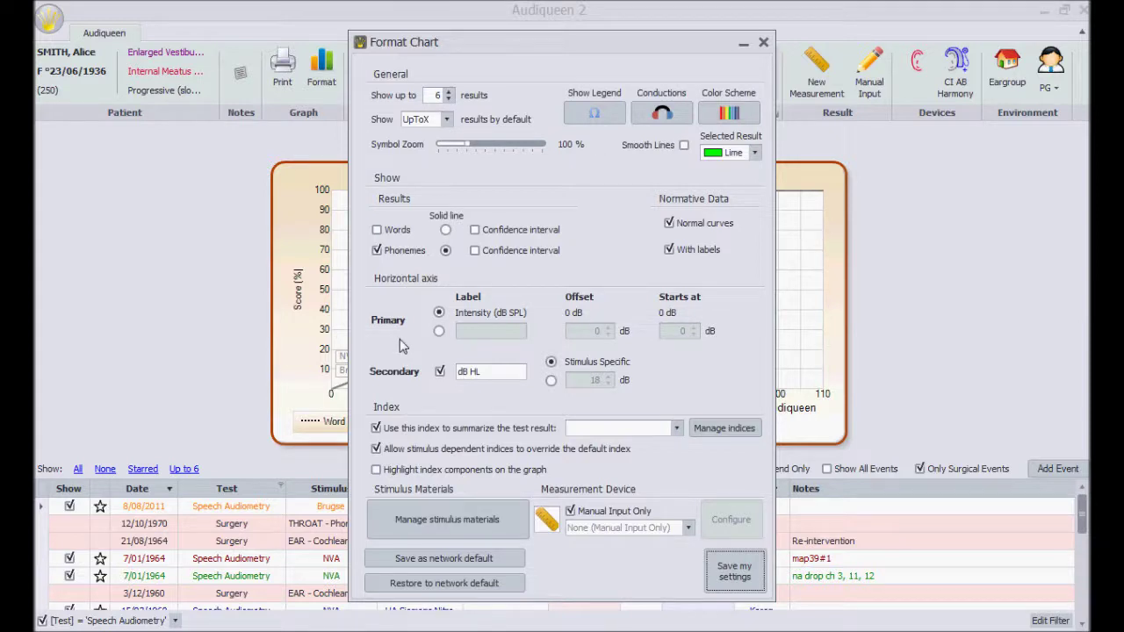
{"action": "left_click", "coordinate": [724, 429]}
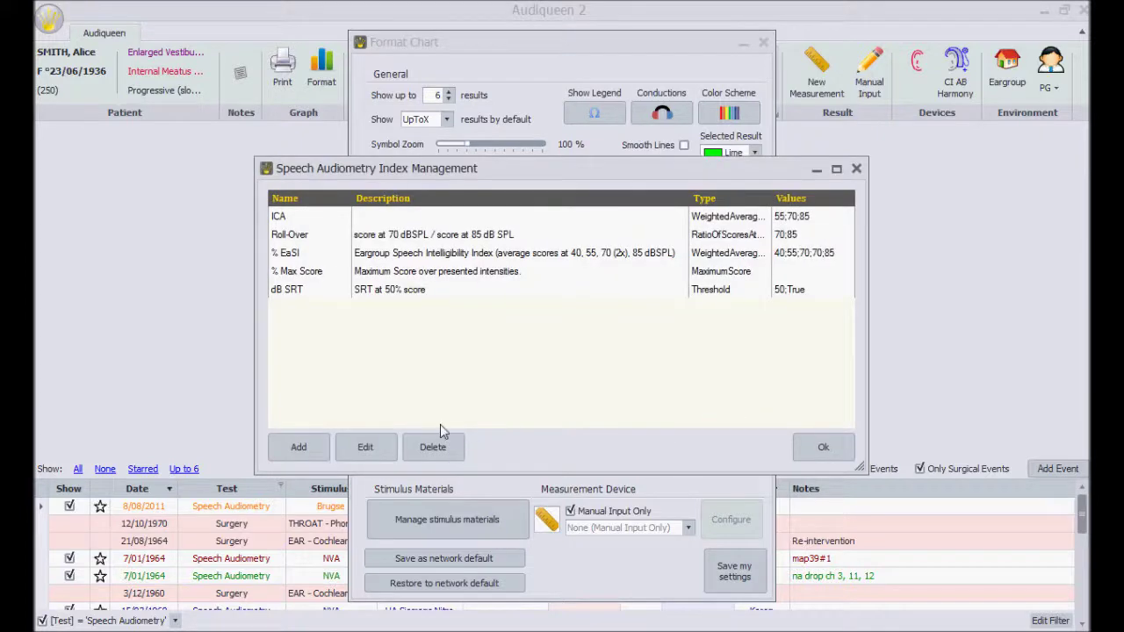
- Add a new speech index named 'test' and put 40 dB SPL in its averaged intensities
{"action": "left_click", "coordinate": [296, 447]}
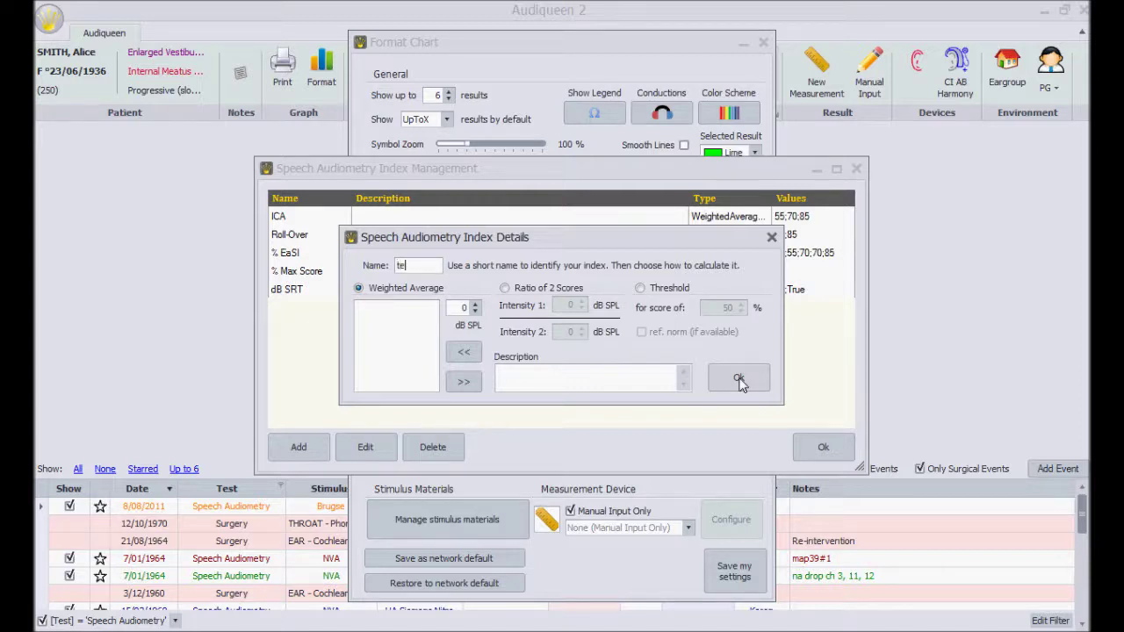
{"action": "type", "text": "test"}
{"action": "left_click", "coordinate": [475, 308]}
{"action": "left_click", "coordinate": [475, 309]}
{"action": "left_click", "coordinate": [475, 308]}
{"action": "left_click", "coordinate": [464, 351]}
- Add 55 dB SPL and then 70 dB SPL twice to the test index's averaged intensities
{"action": "left_click", "coordinate": [461, 308]}
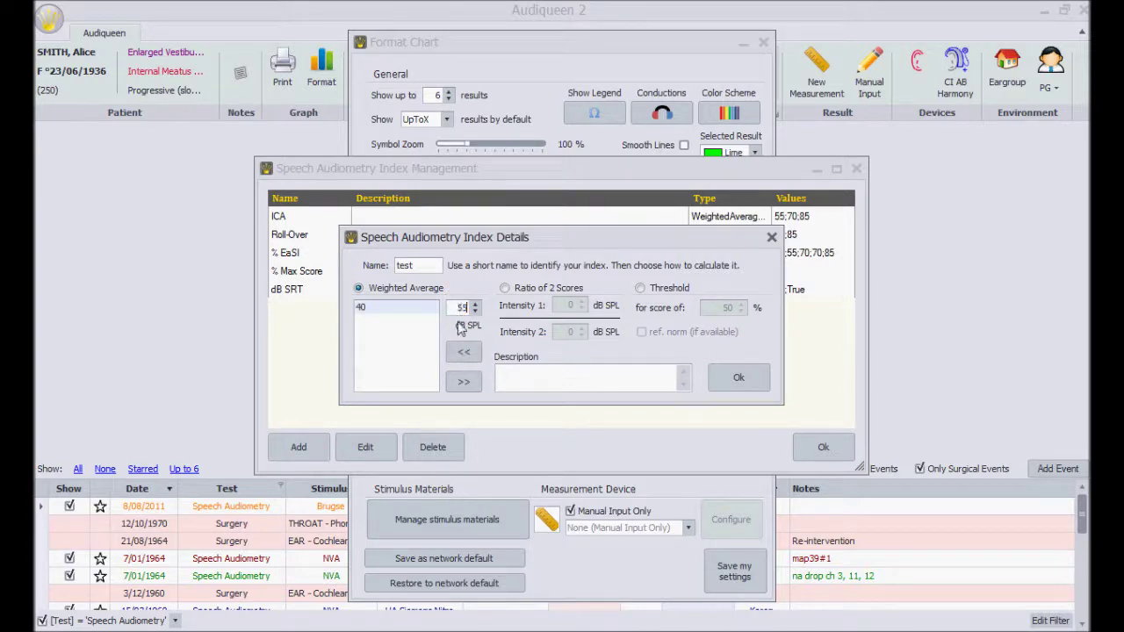
{"action": "type", "text": "55"}
{"action": "left_click", "coordinate": [464, 351]}
{"action": "left_click", "coordinate": [462, 308]}
{"action": "type", "text": "70"}
{"action": "left_click", "coordinate": [465, 351]}
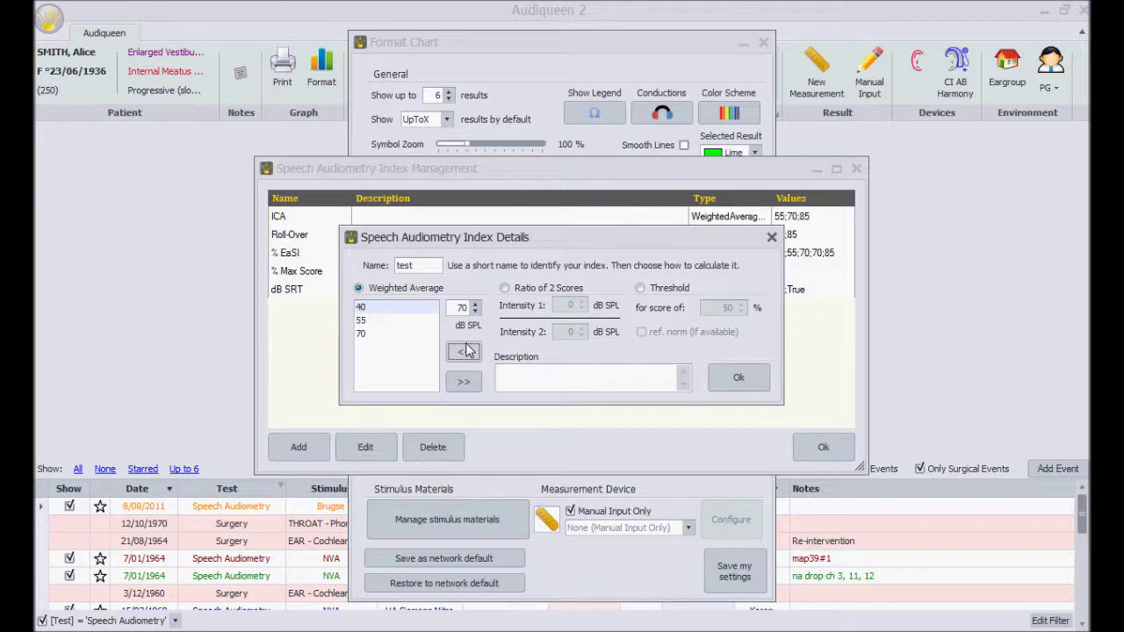
{"action": "left_click", "coordinate": [466, 352]}
- Switch the index to Ratio of 2 Scores with 70 and 85 dB SPL, named Roll-Over
{"action": "left_click", "coordinate": [507, 289]}
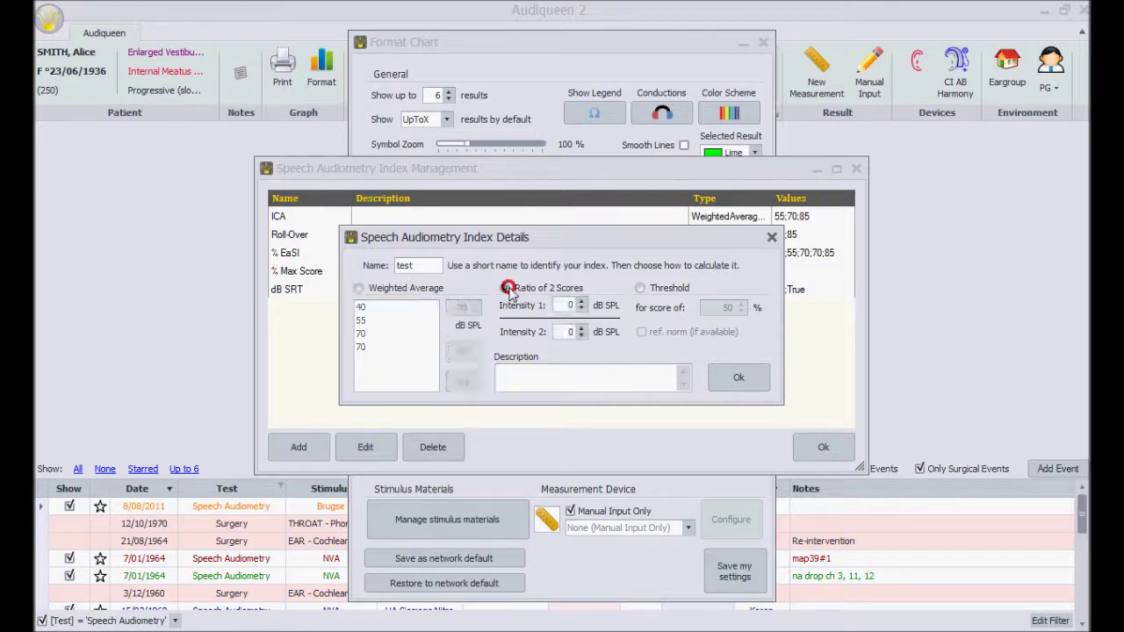
{"action": "double_click", "coordinate": [569, 305]}
{"action": "type", "text": "85"}
{"action": "double_click", "coordinate": [409, 265]}
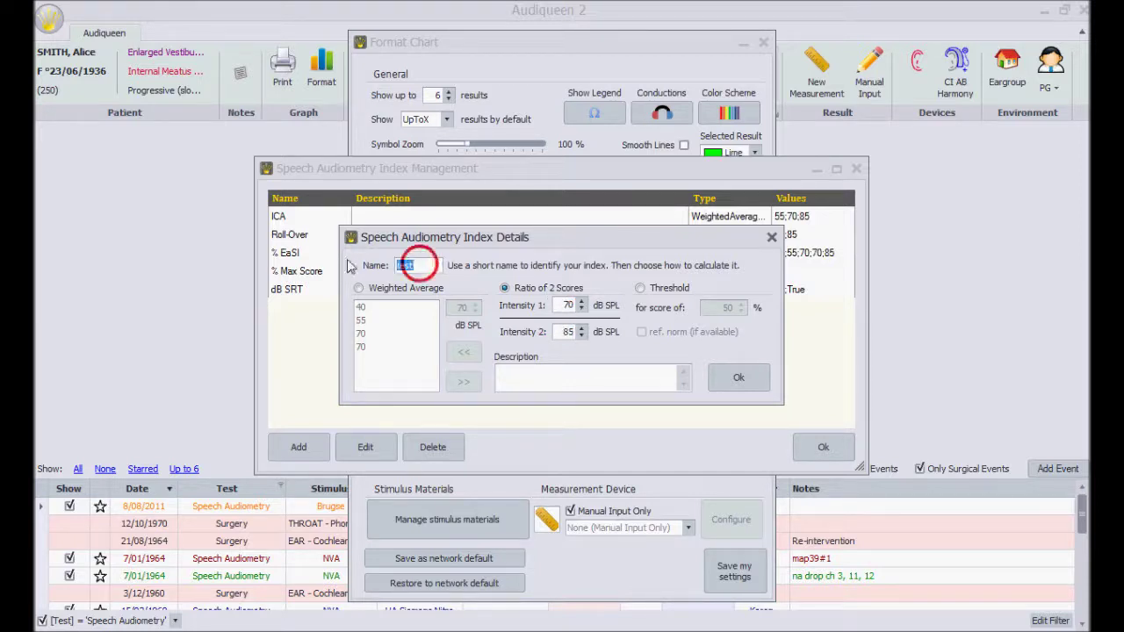
{"action": "type", "text": "Roll-Over"}
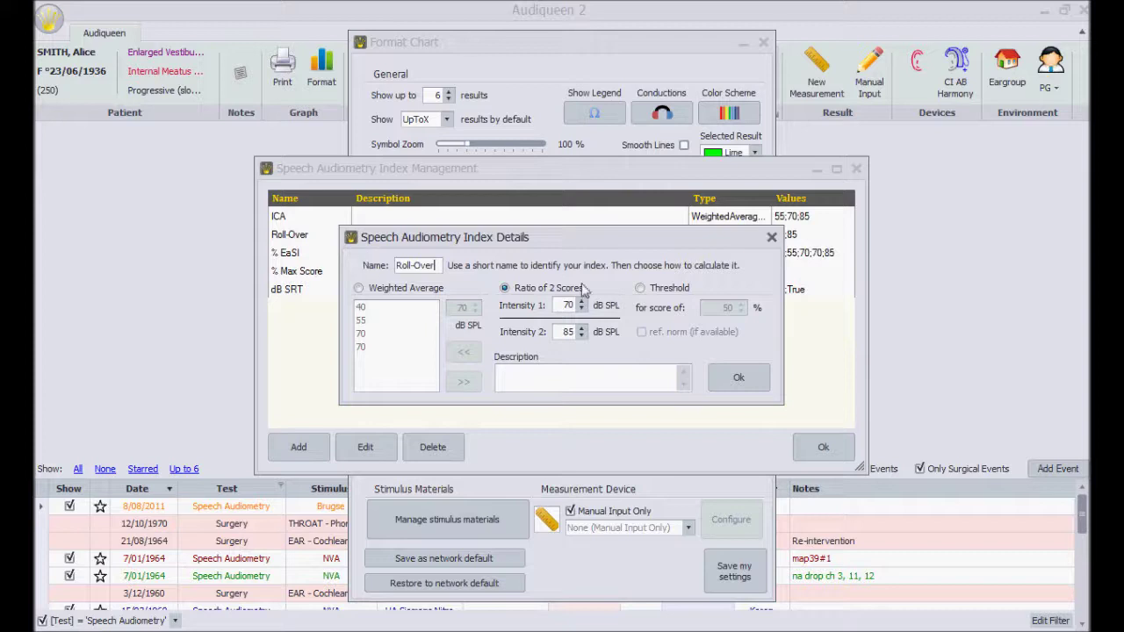
- Make the index a Threshold named dB SRT20 at 20% score, using the reference norm if available
{"action": "left_click", "coordinate": [642, 290]}
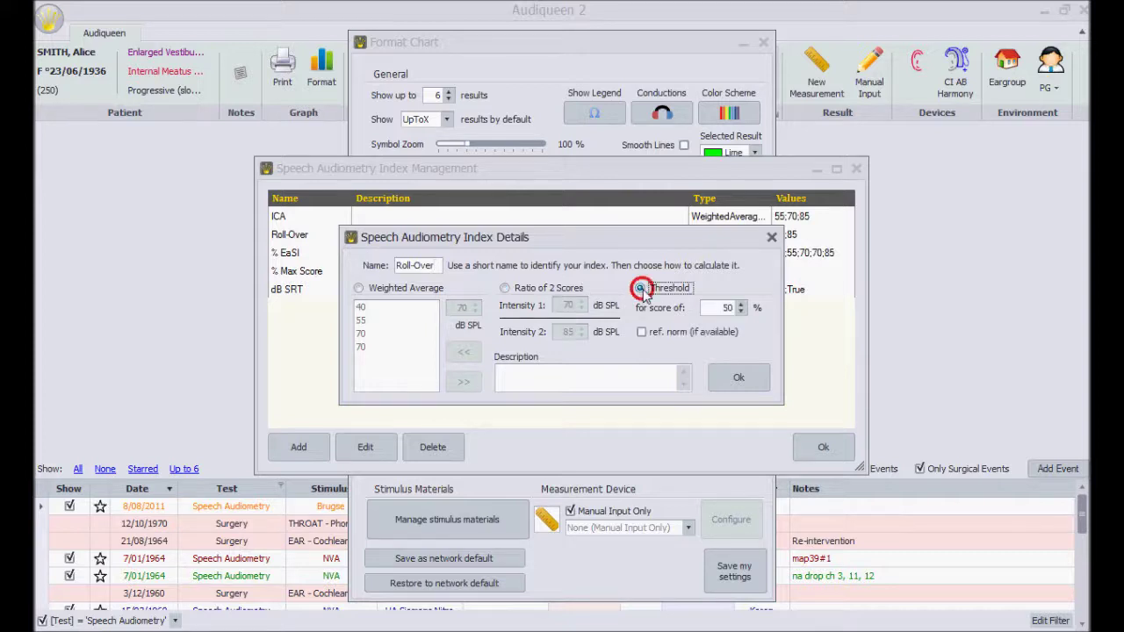
{"action": "left_click", "coordinate": [432, 265]}
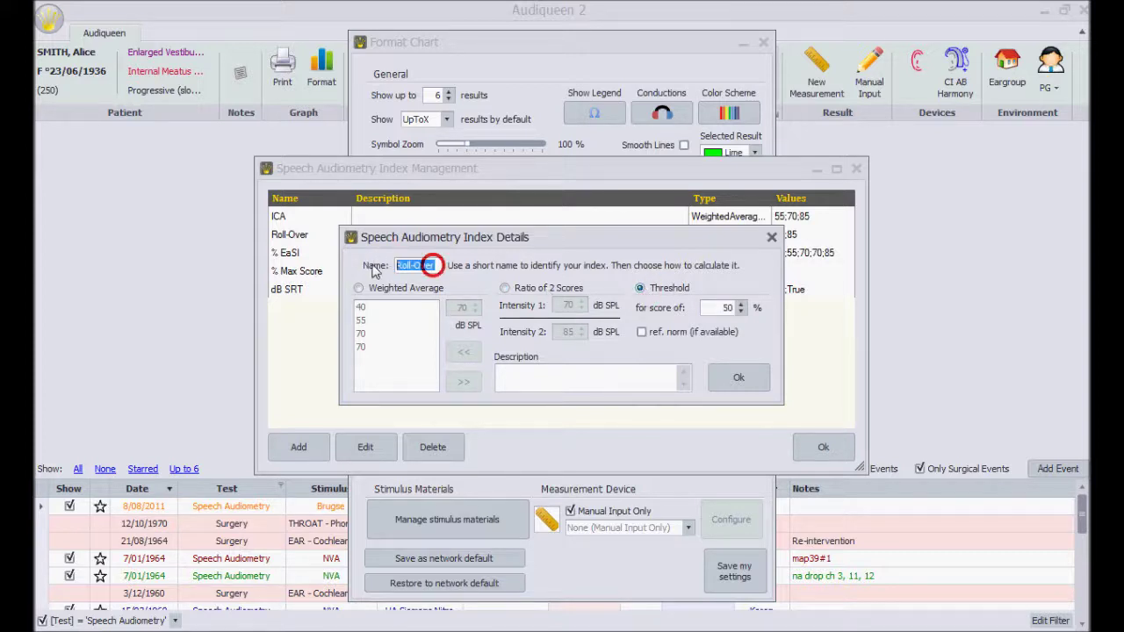
{"action": "key", "text": "ctrl+a"}
{"action": "type", "text": "db"}
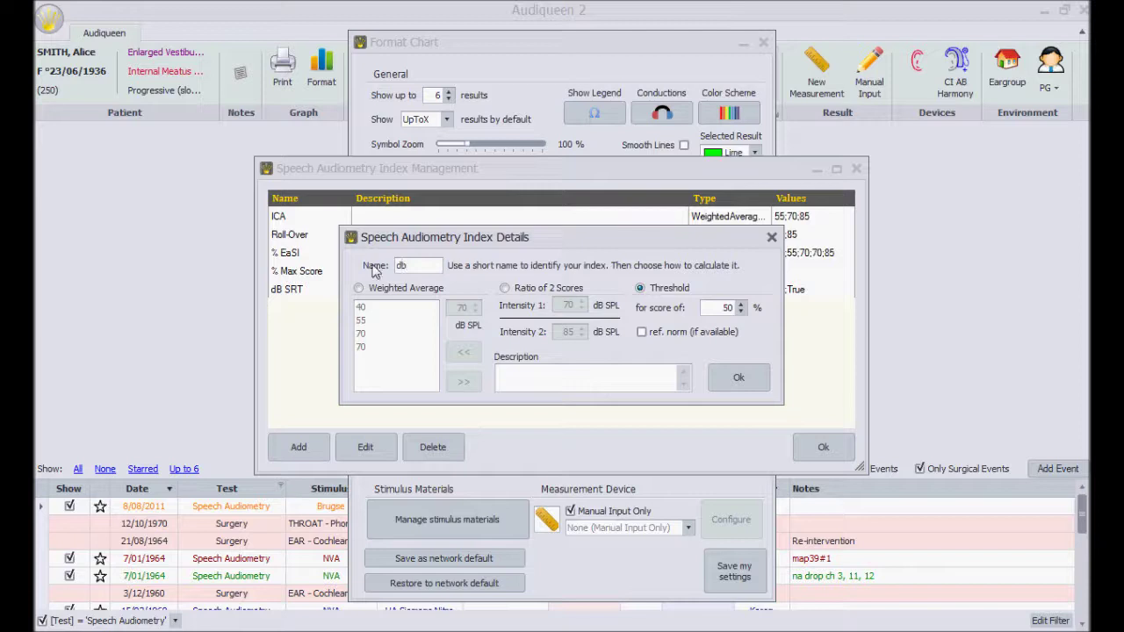
{"action": "type", "text": "S"}
{"action": "type", "text": " SRT"}
{"action": "type", "text": "20"}
{"action": "double_click", "coordinate": [727, 307]}
{"action": "type", "text": "20"}
{"action": "left_click", "coordinate": [644, 333]}
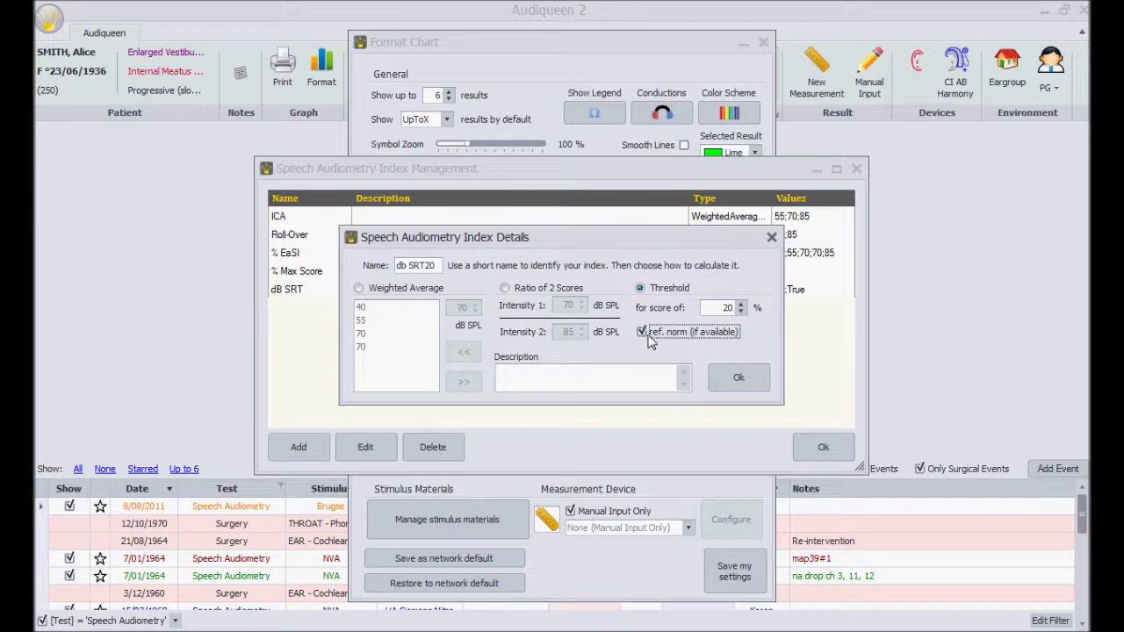
- Save the dB SRT20 index, then open NVA Adult stimulus material for editing, accepting the warning
{"action": "left_click", "coordinate": [739, 377]}
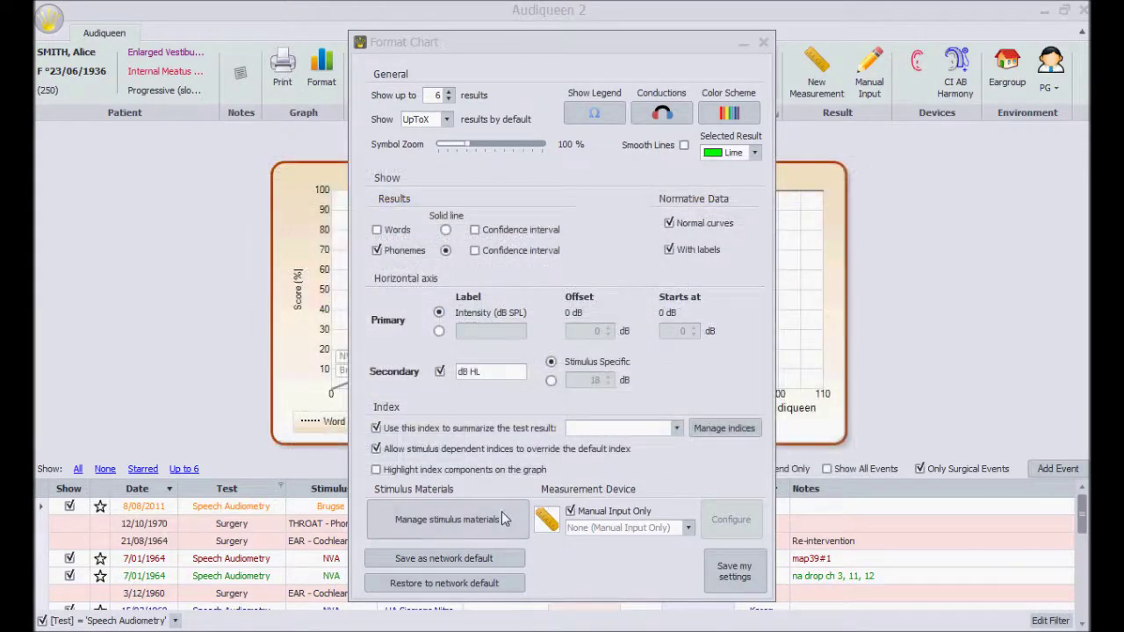
{"action": "left_click", "coordinate": [501, 511]}
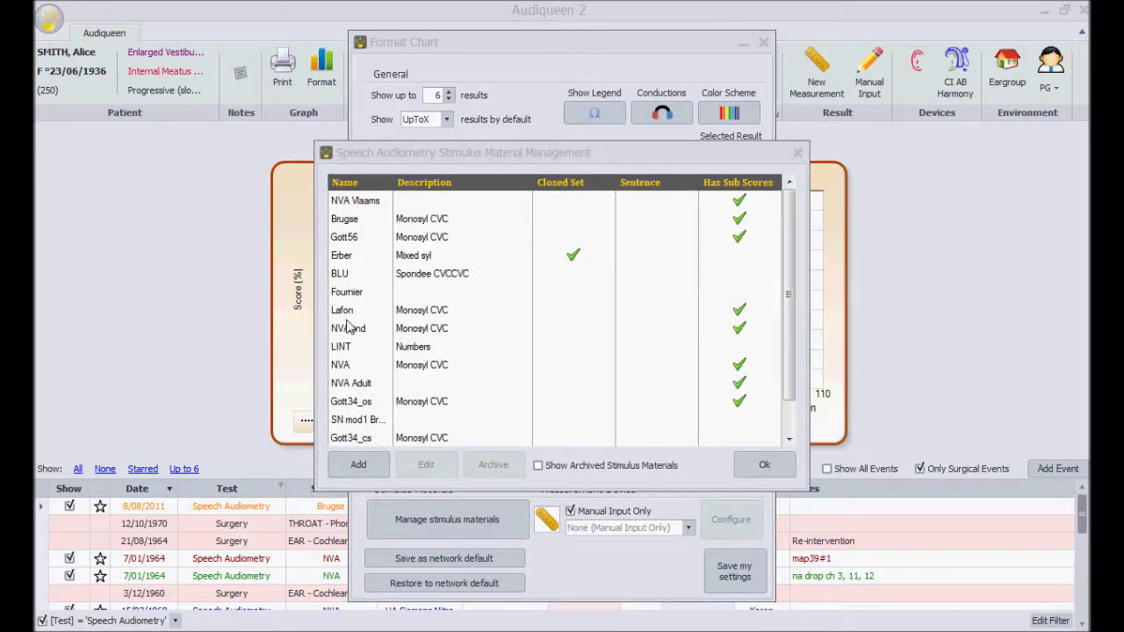
{"action": "left_click", "coordinate": [347, 383]}
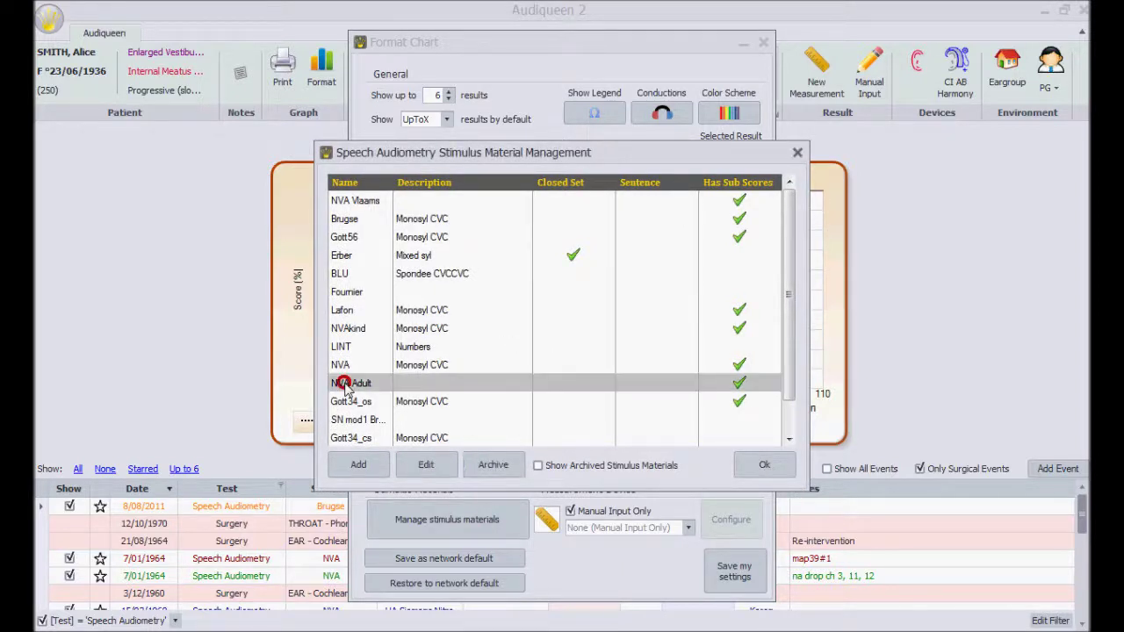
{"action": "left_click", "coordinate": [425, 466]}
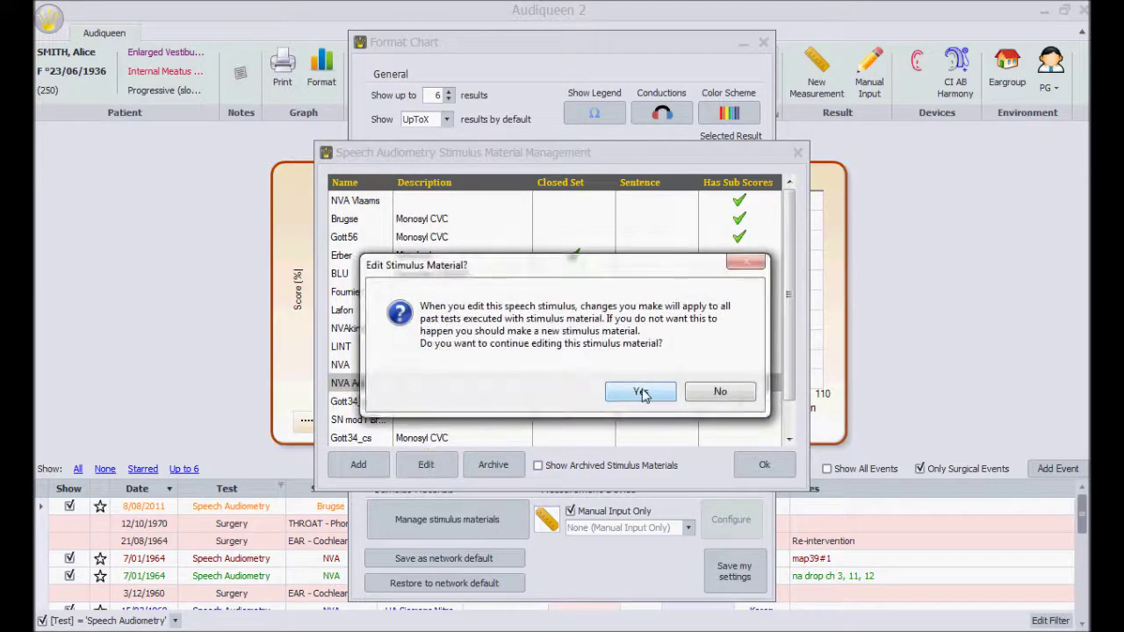
{"action": "left_click", "coordinate": [642, 394]}
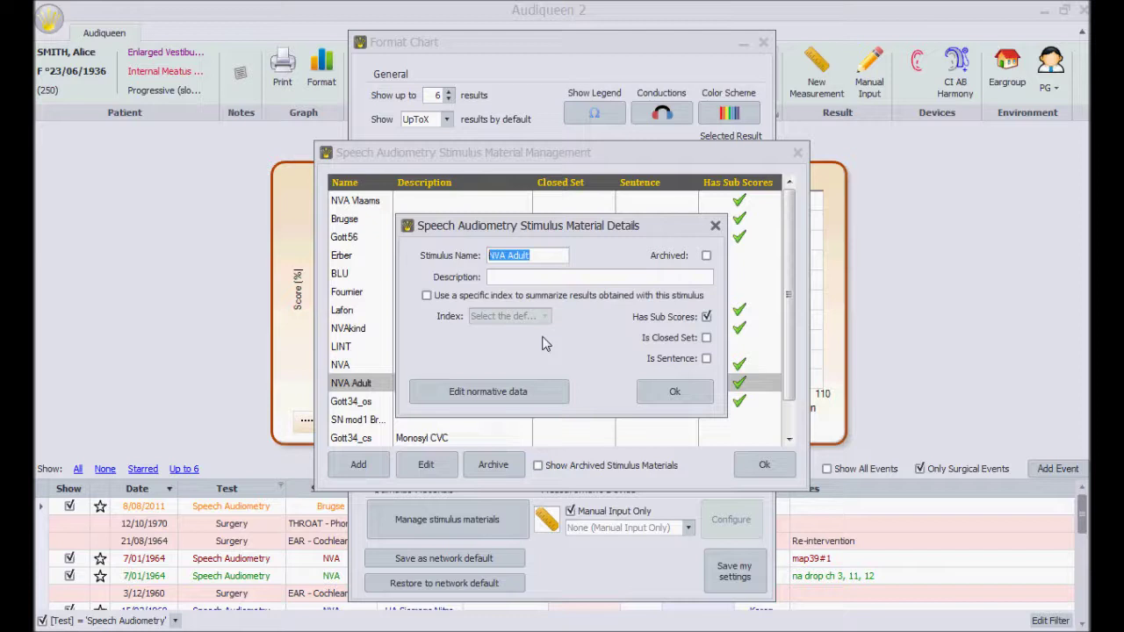
{"action": "left_click", "coordinate": [539, 255]}
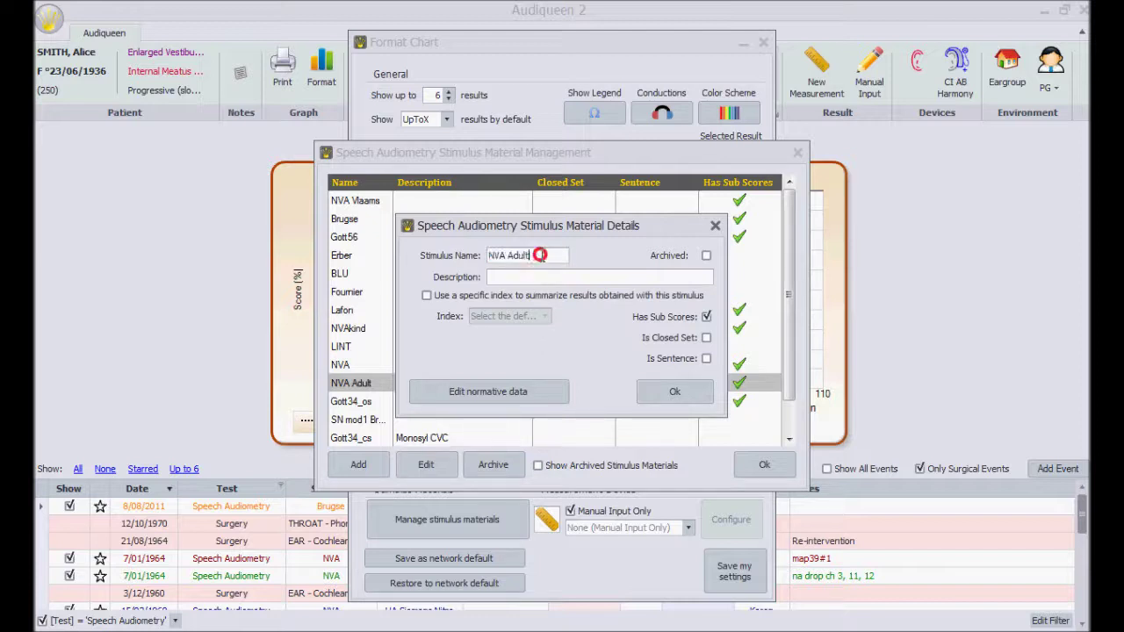
{"action": "left_click_drag", "start_coordinate": [539, 255], "coordinate": [486, 255]}
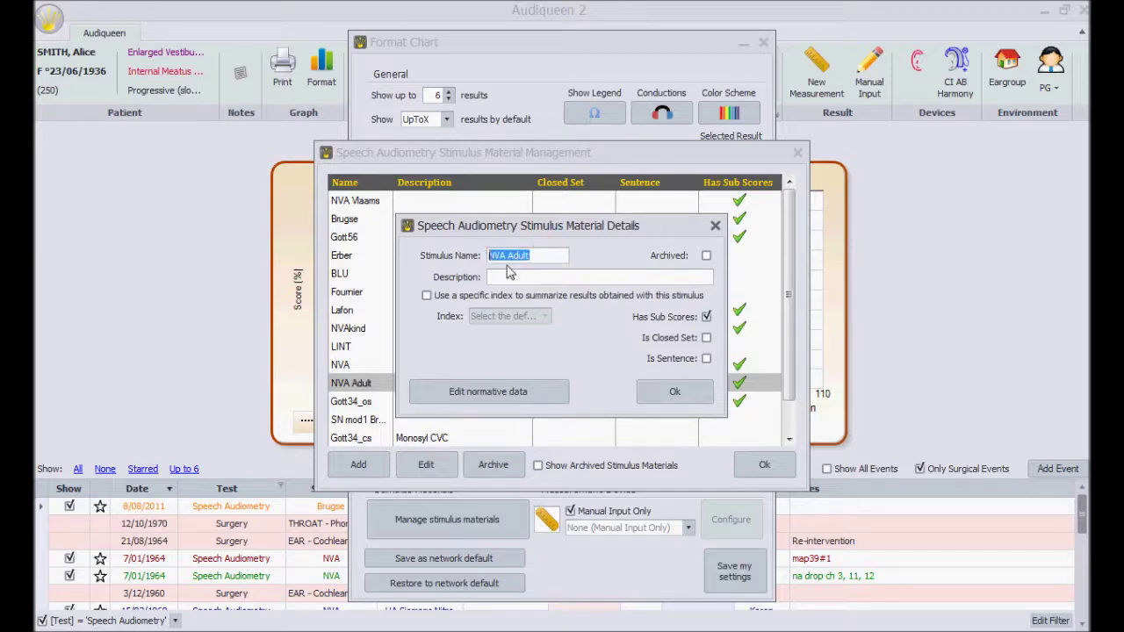
{"action": "left_click", "coordinate": [517, 278]}
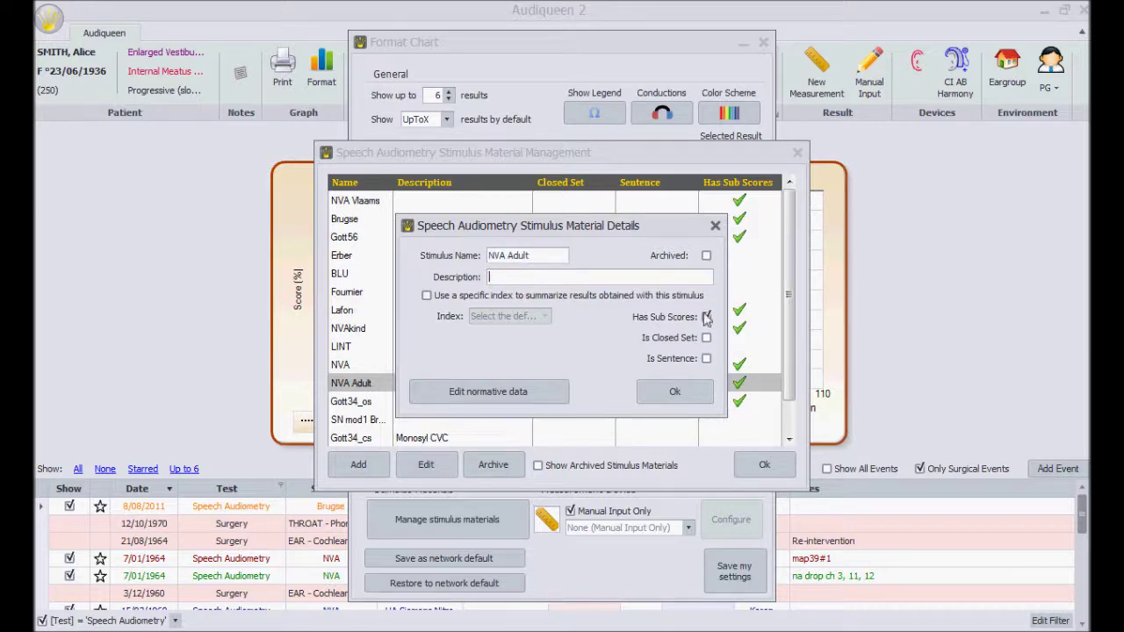
{"action": "left_click", "coordinate": [706, 339]}
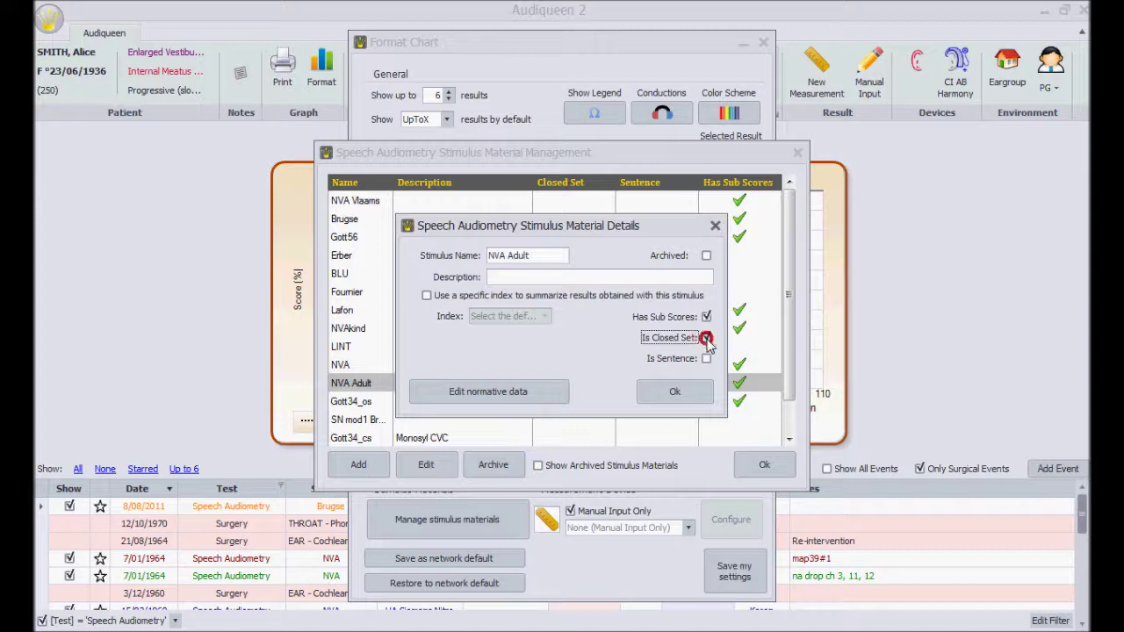
{"action": "left_click", "coordinate": [706, 360]}
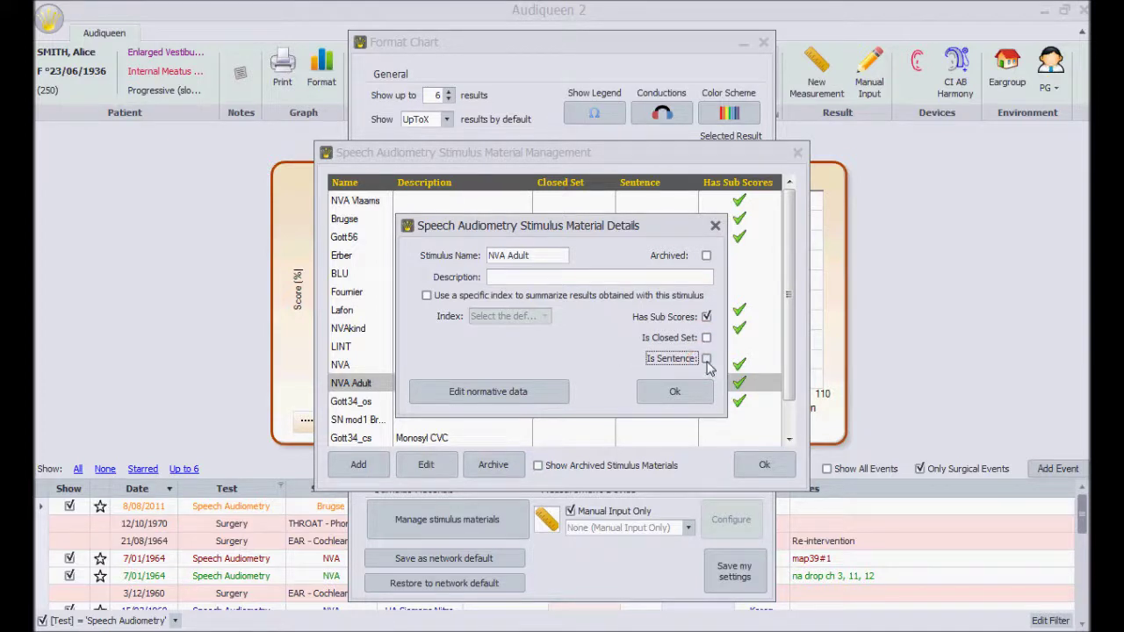
{"action": "left_click", "coordinate": [514, 393]}
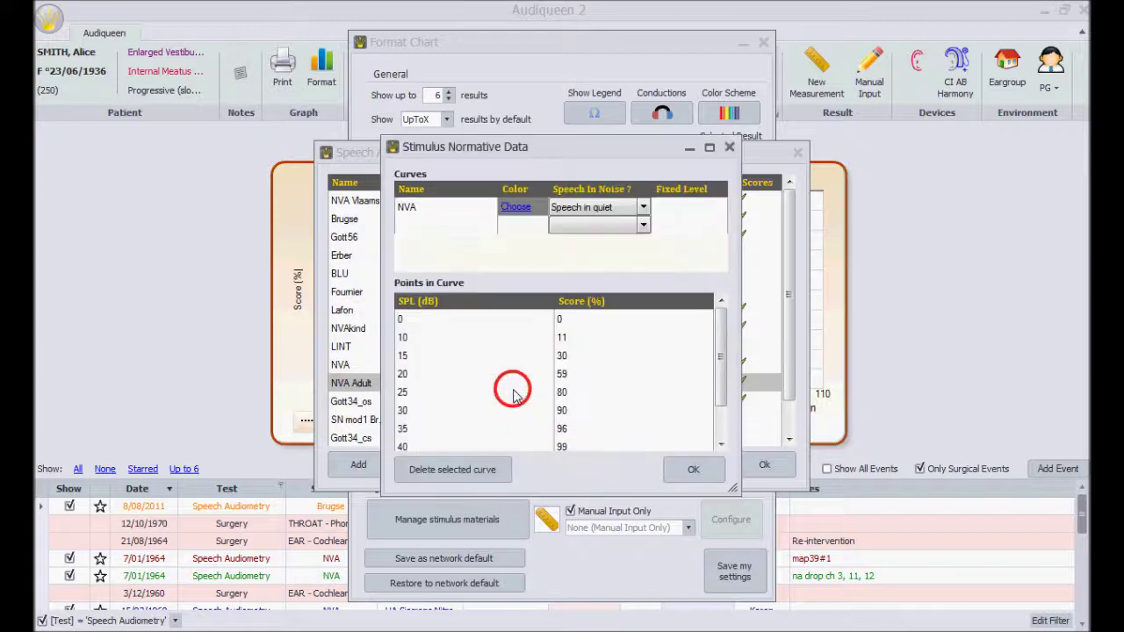
{"action": "left_click", "coordinate": [566, 372]}
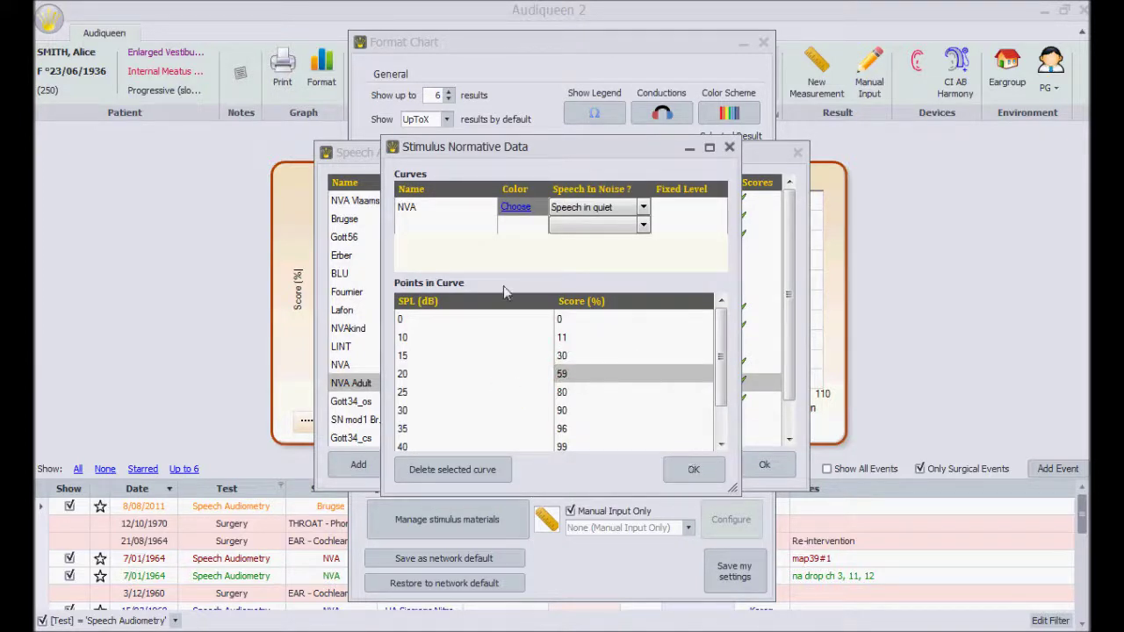
{"action": "left_click", "coordinate": [410, 208]}
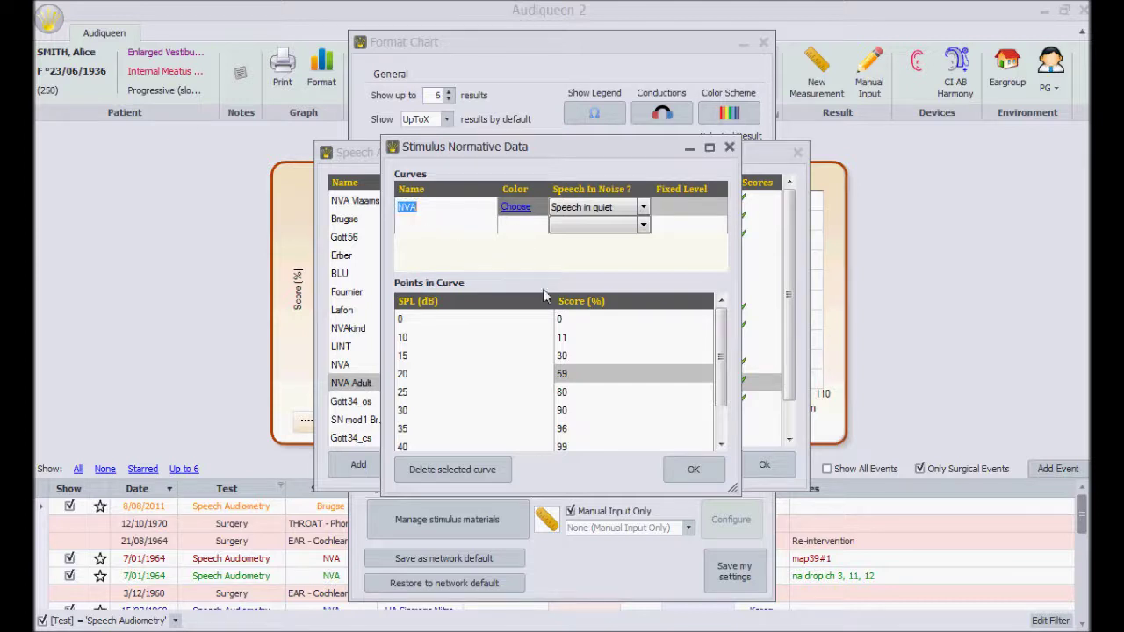
{"action": "left_click", "coordinate": [691, 470]}
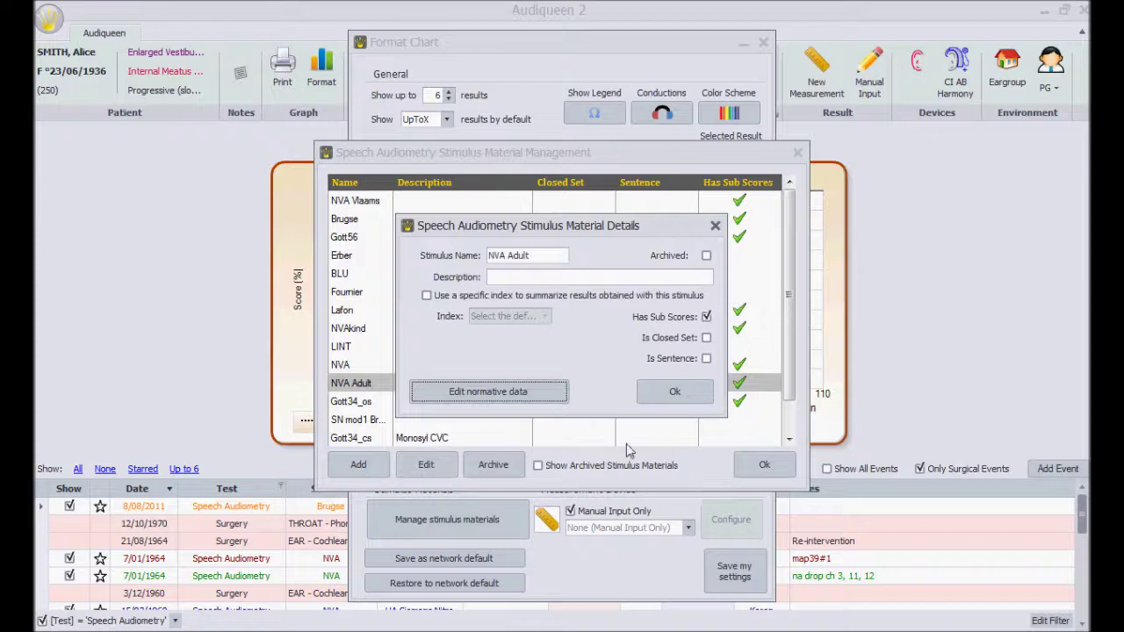
- Enable a specific summary index for NVA Adult and set it to % Max Score
{"action": "left_click", "coordinate": [427, 295]}
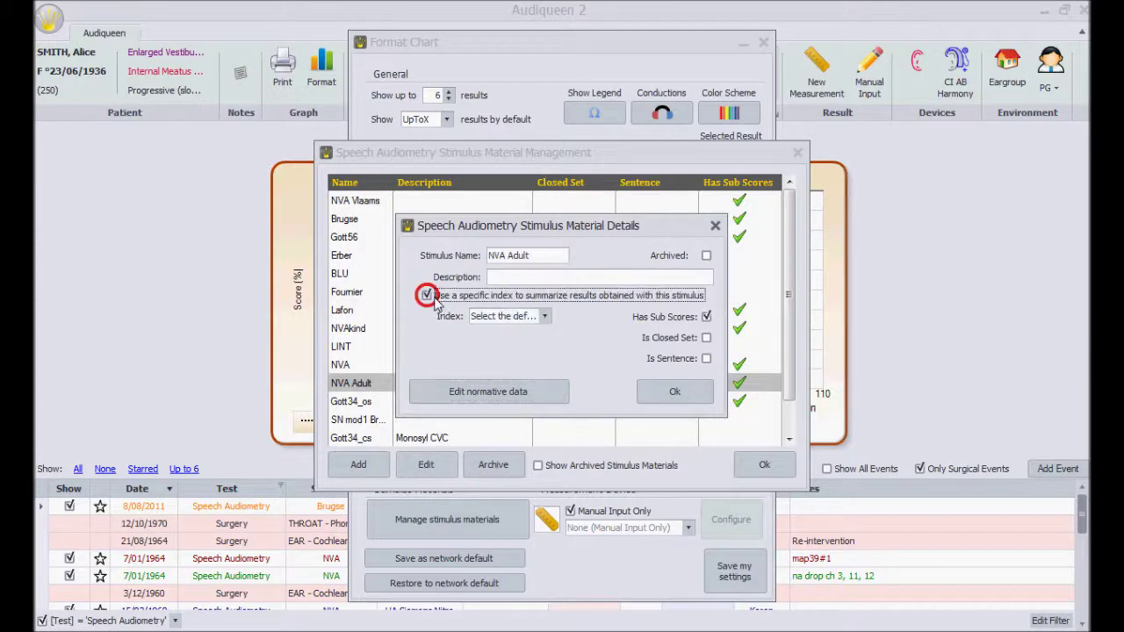
{"action": "left_click", "coordinate": [538, 318]}
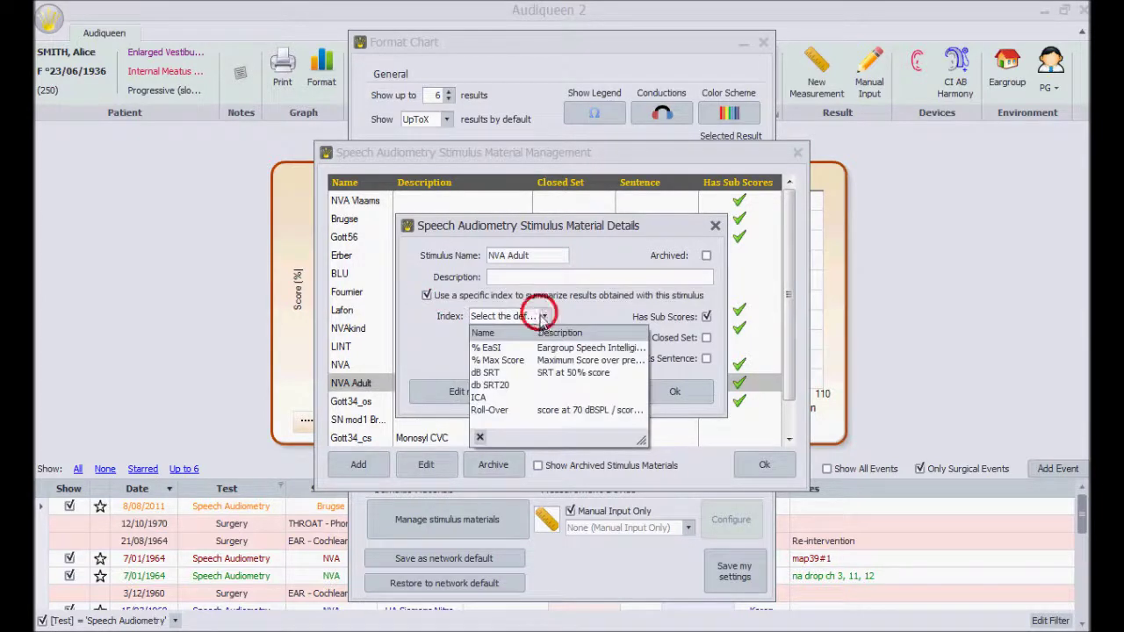
{"action": "left_click", "coordinate": [511, 360]}
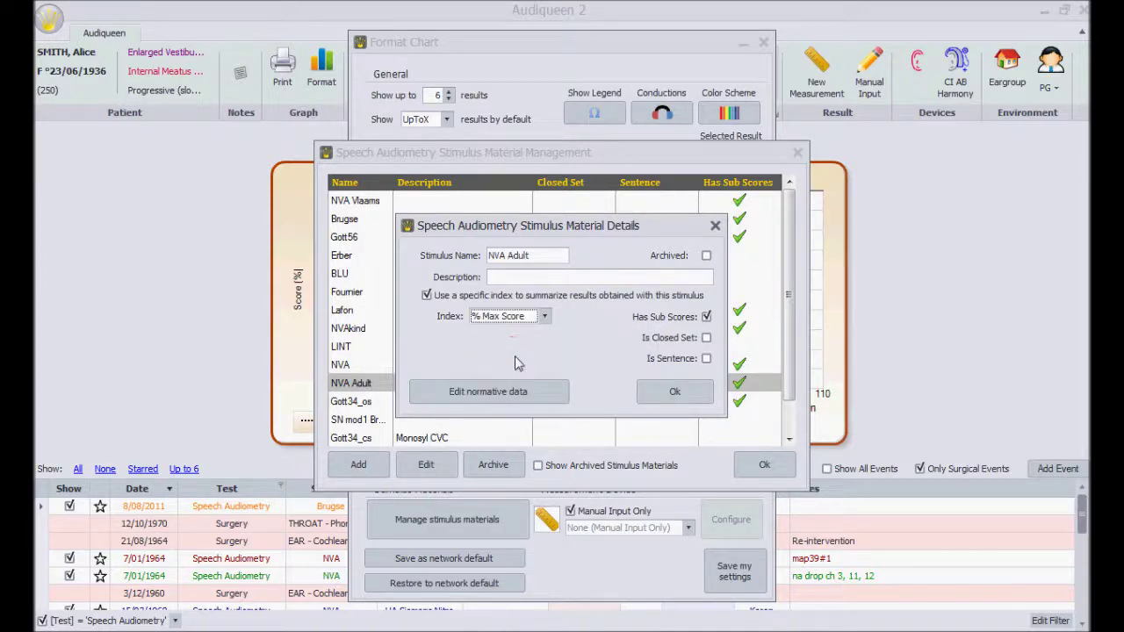